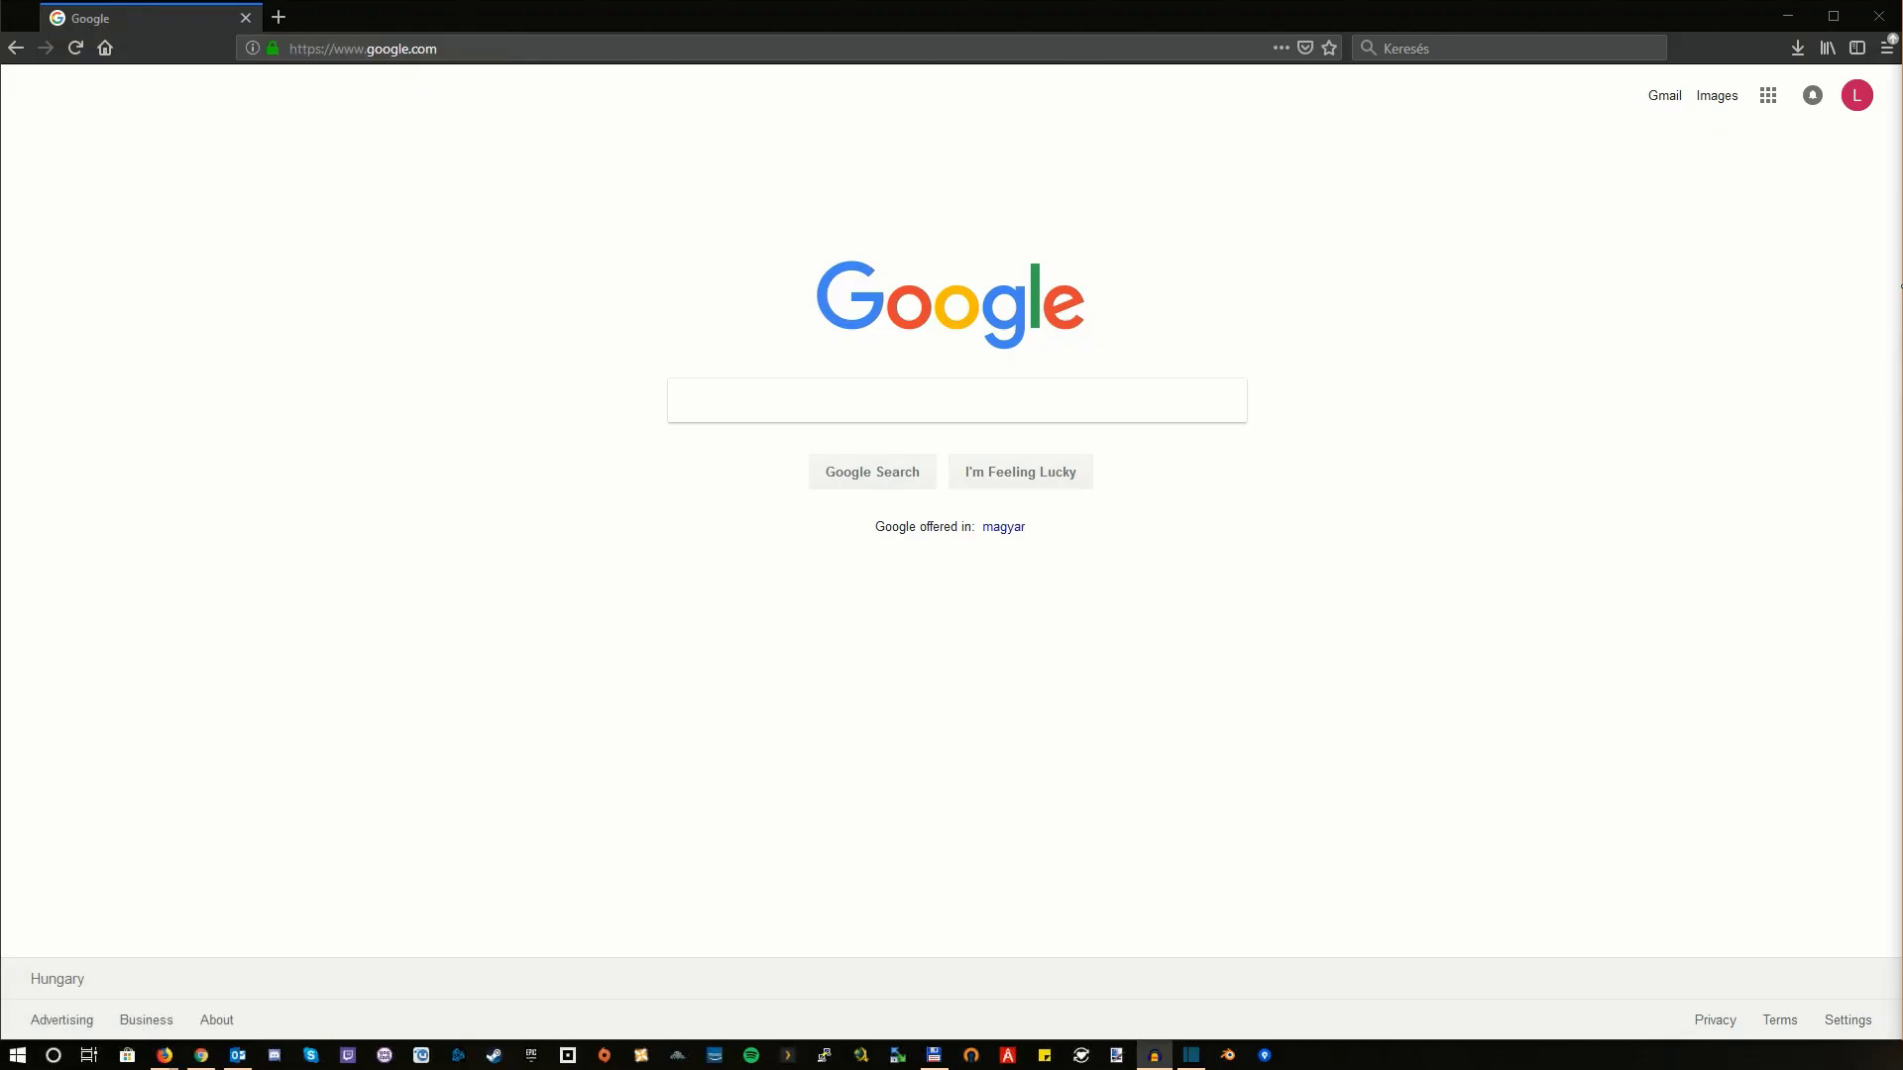
Step: Select the Google address in the address bar so it can be replaced with 192.168.1.164
click(1565, 6)
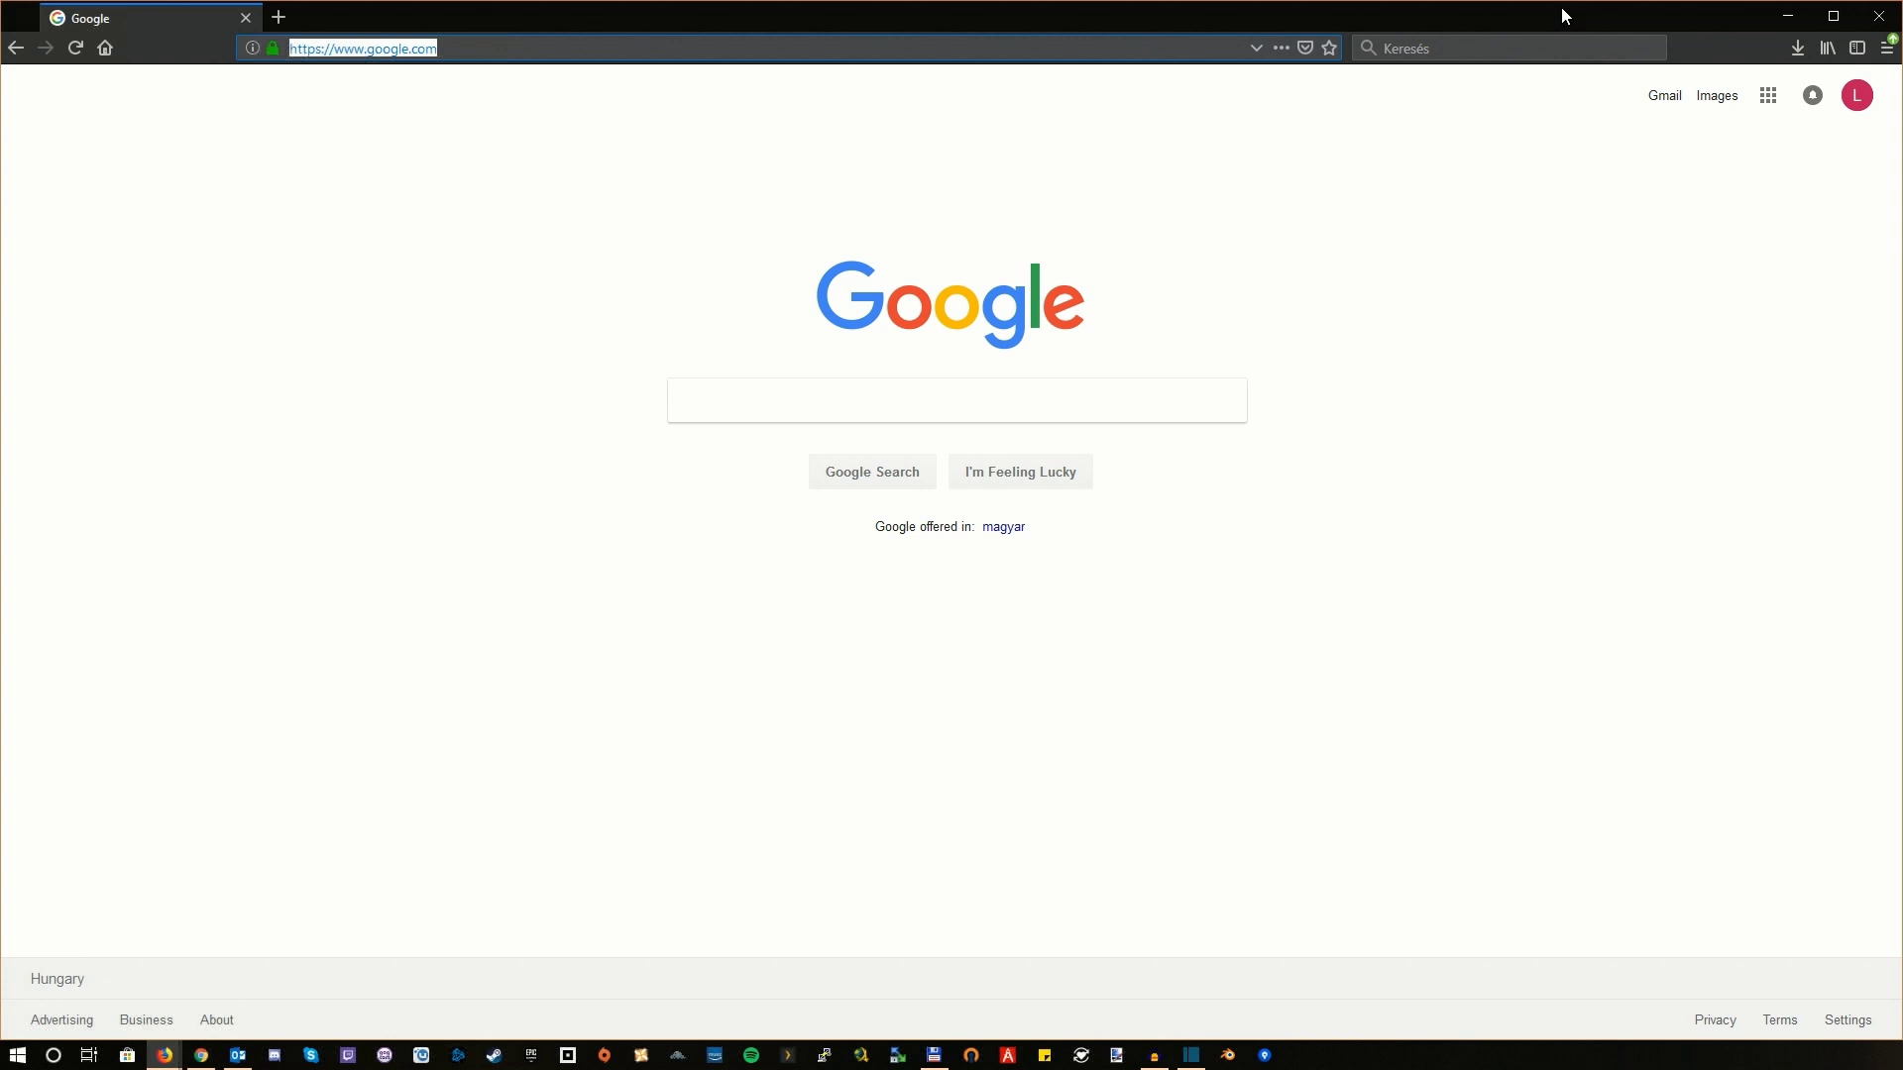
Step: Load the camera at 192.168.1.164, then open its mainFrame.cgi?nav=Maintain# maintenance page
text(192.168.1.164)
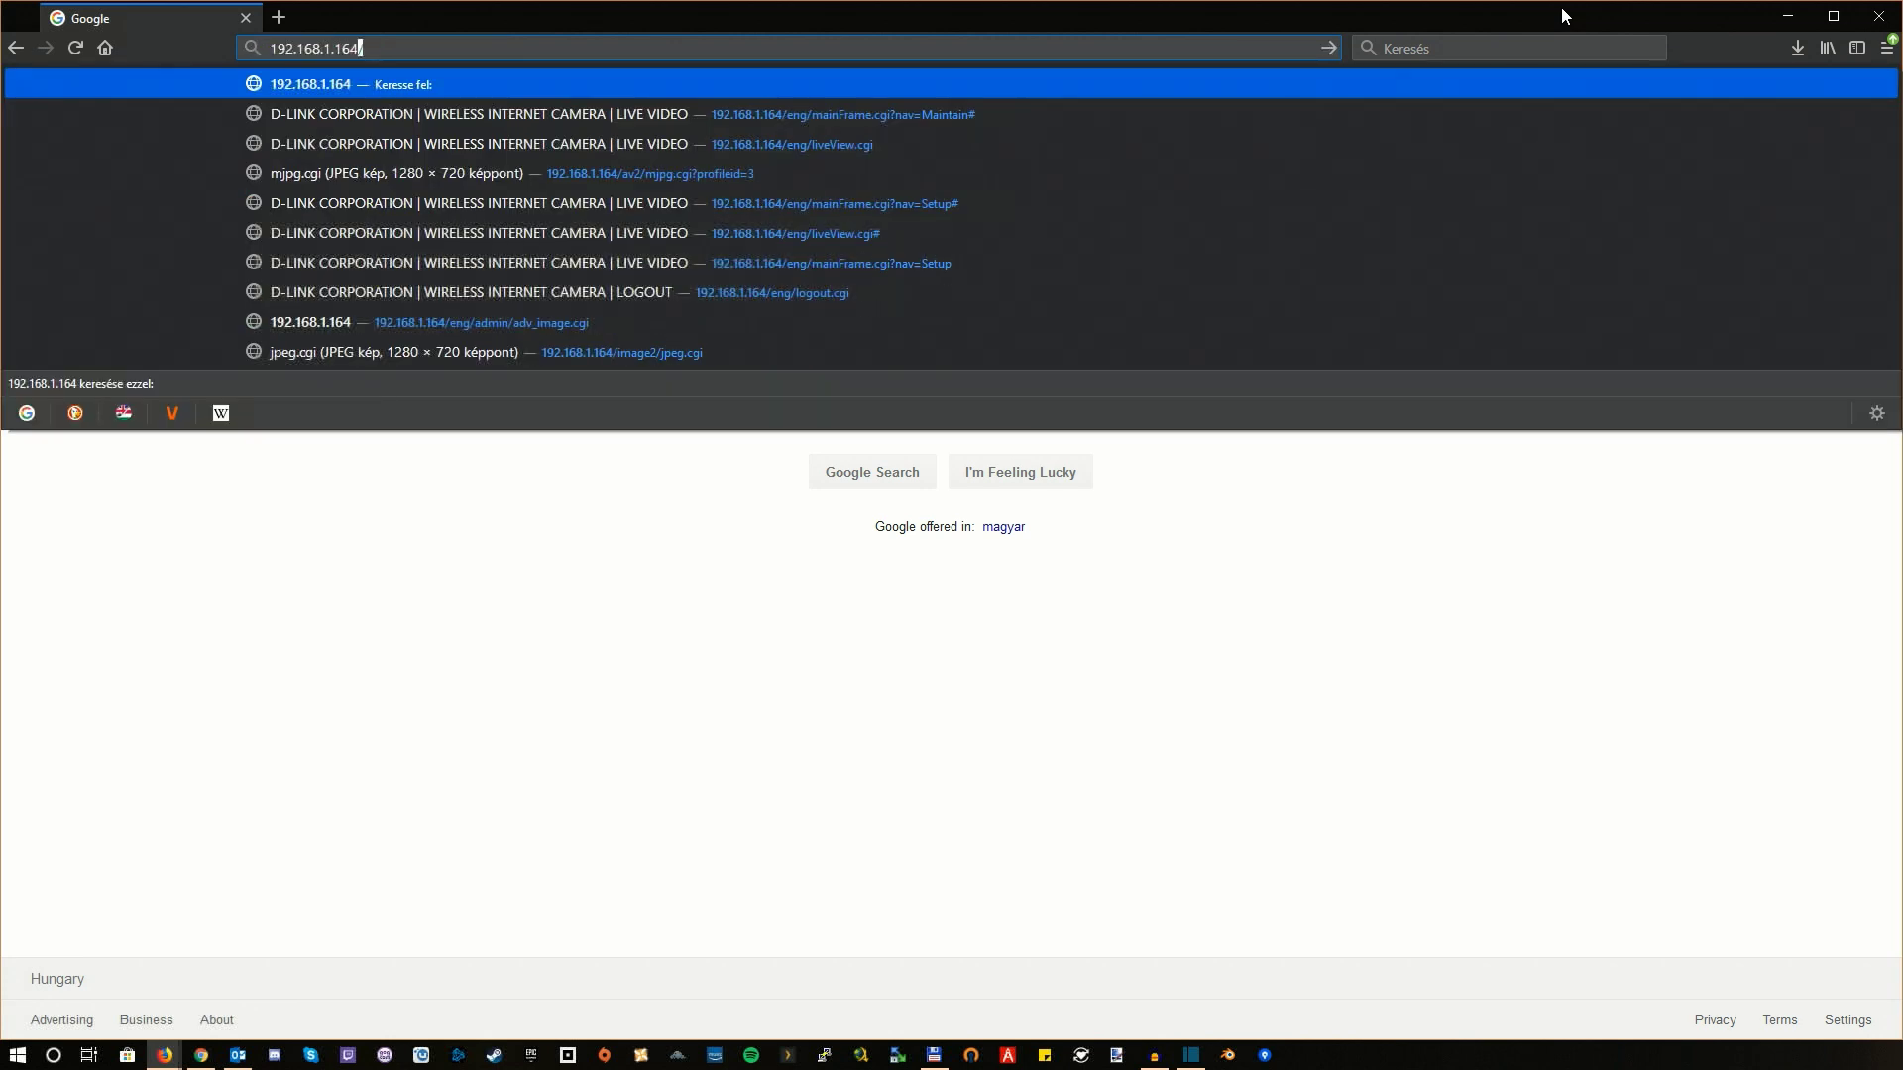
key(Return)
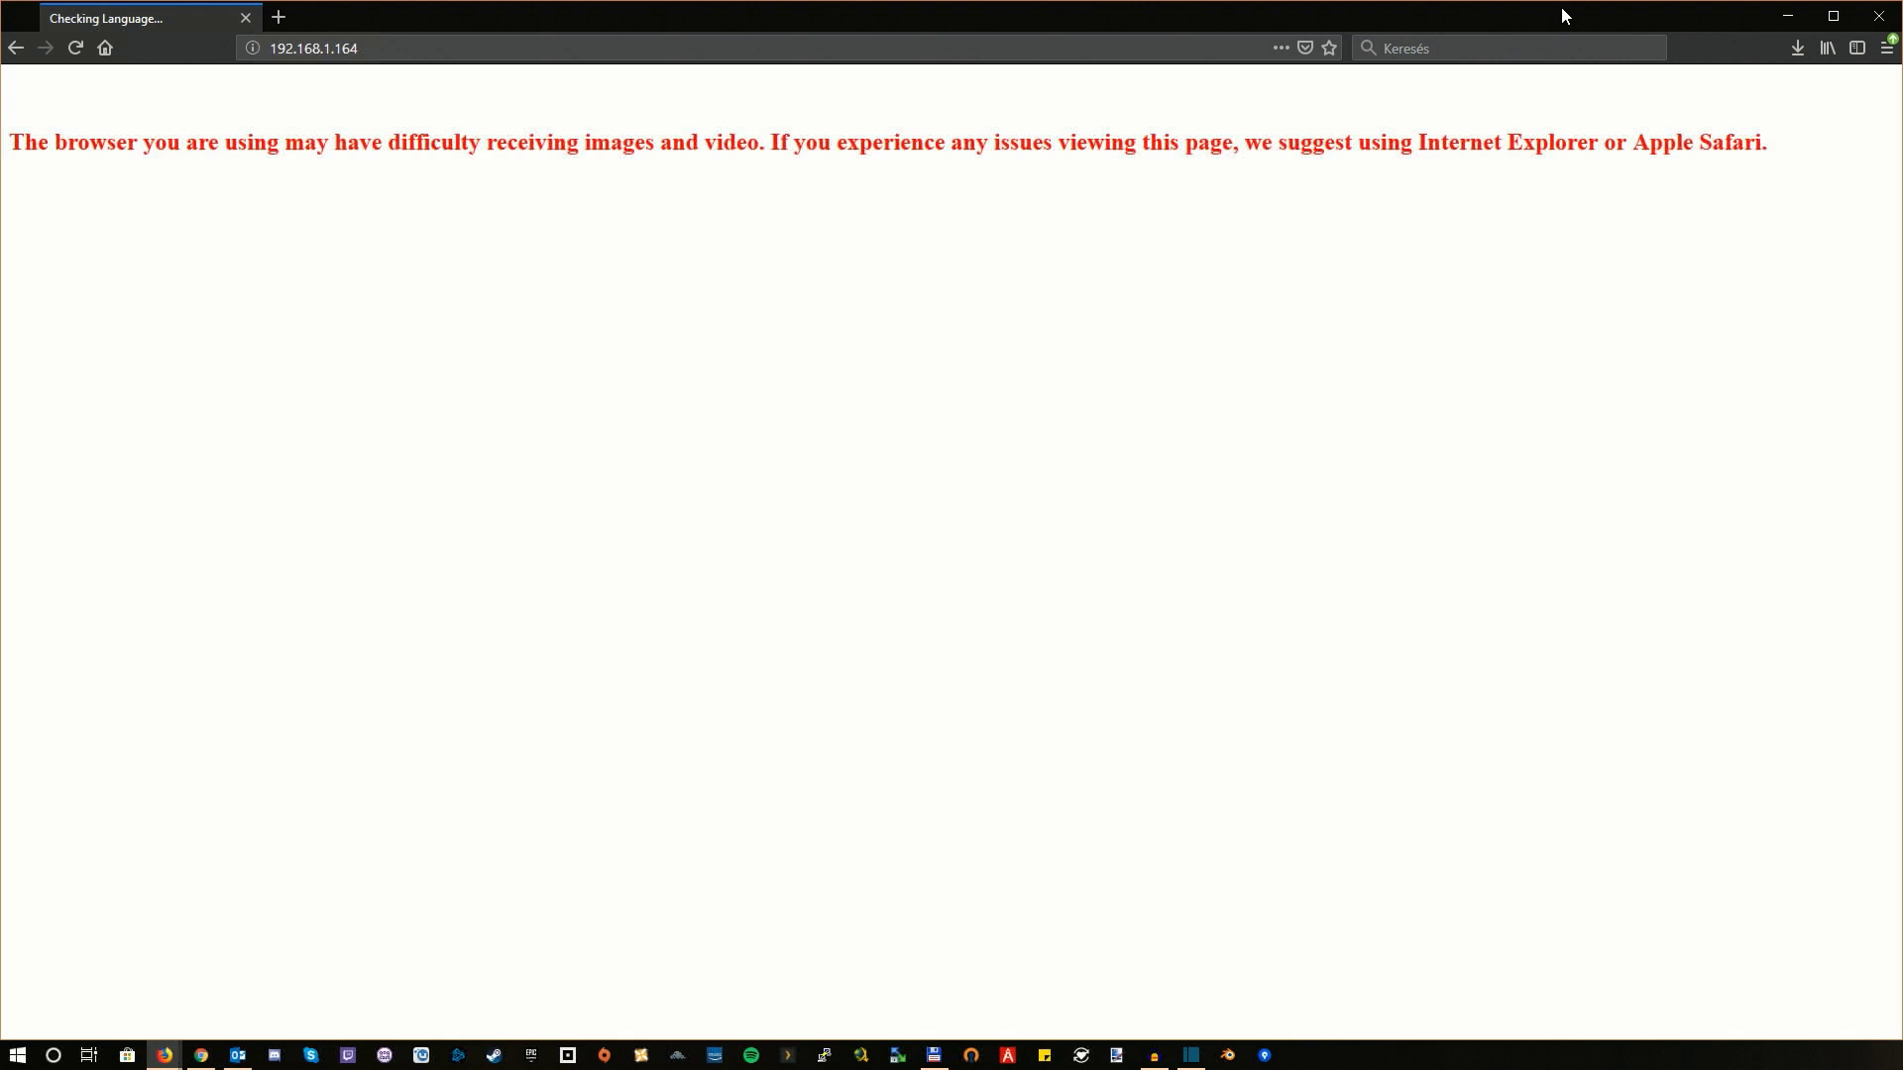
click(1113, 58)
key(End)
text(/)
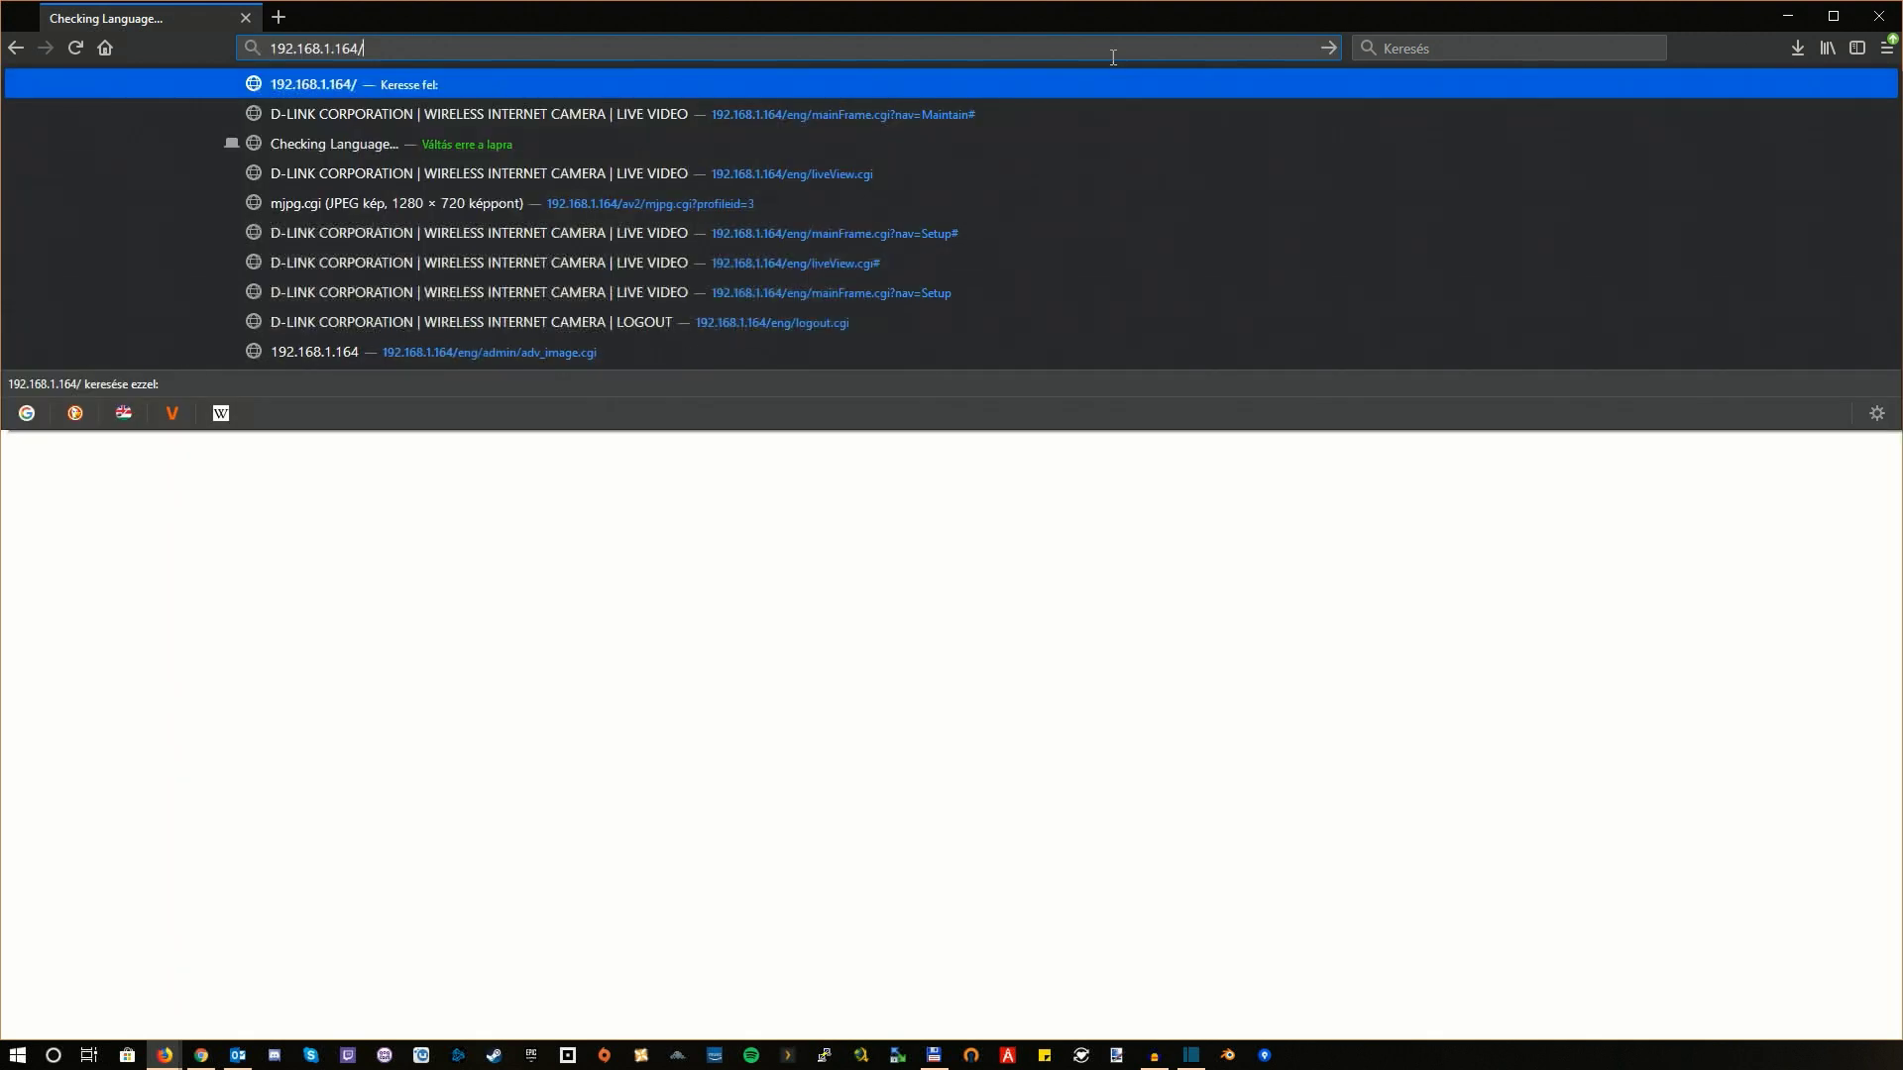
key(Down)
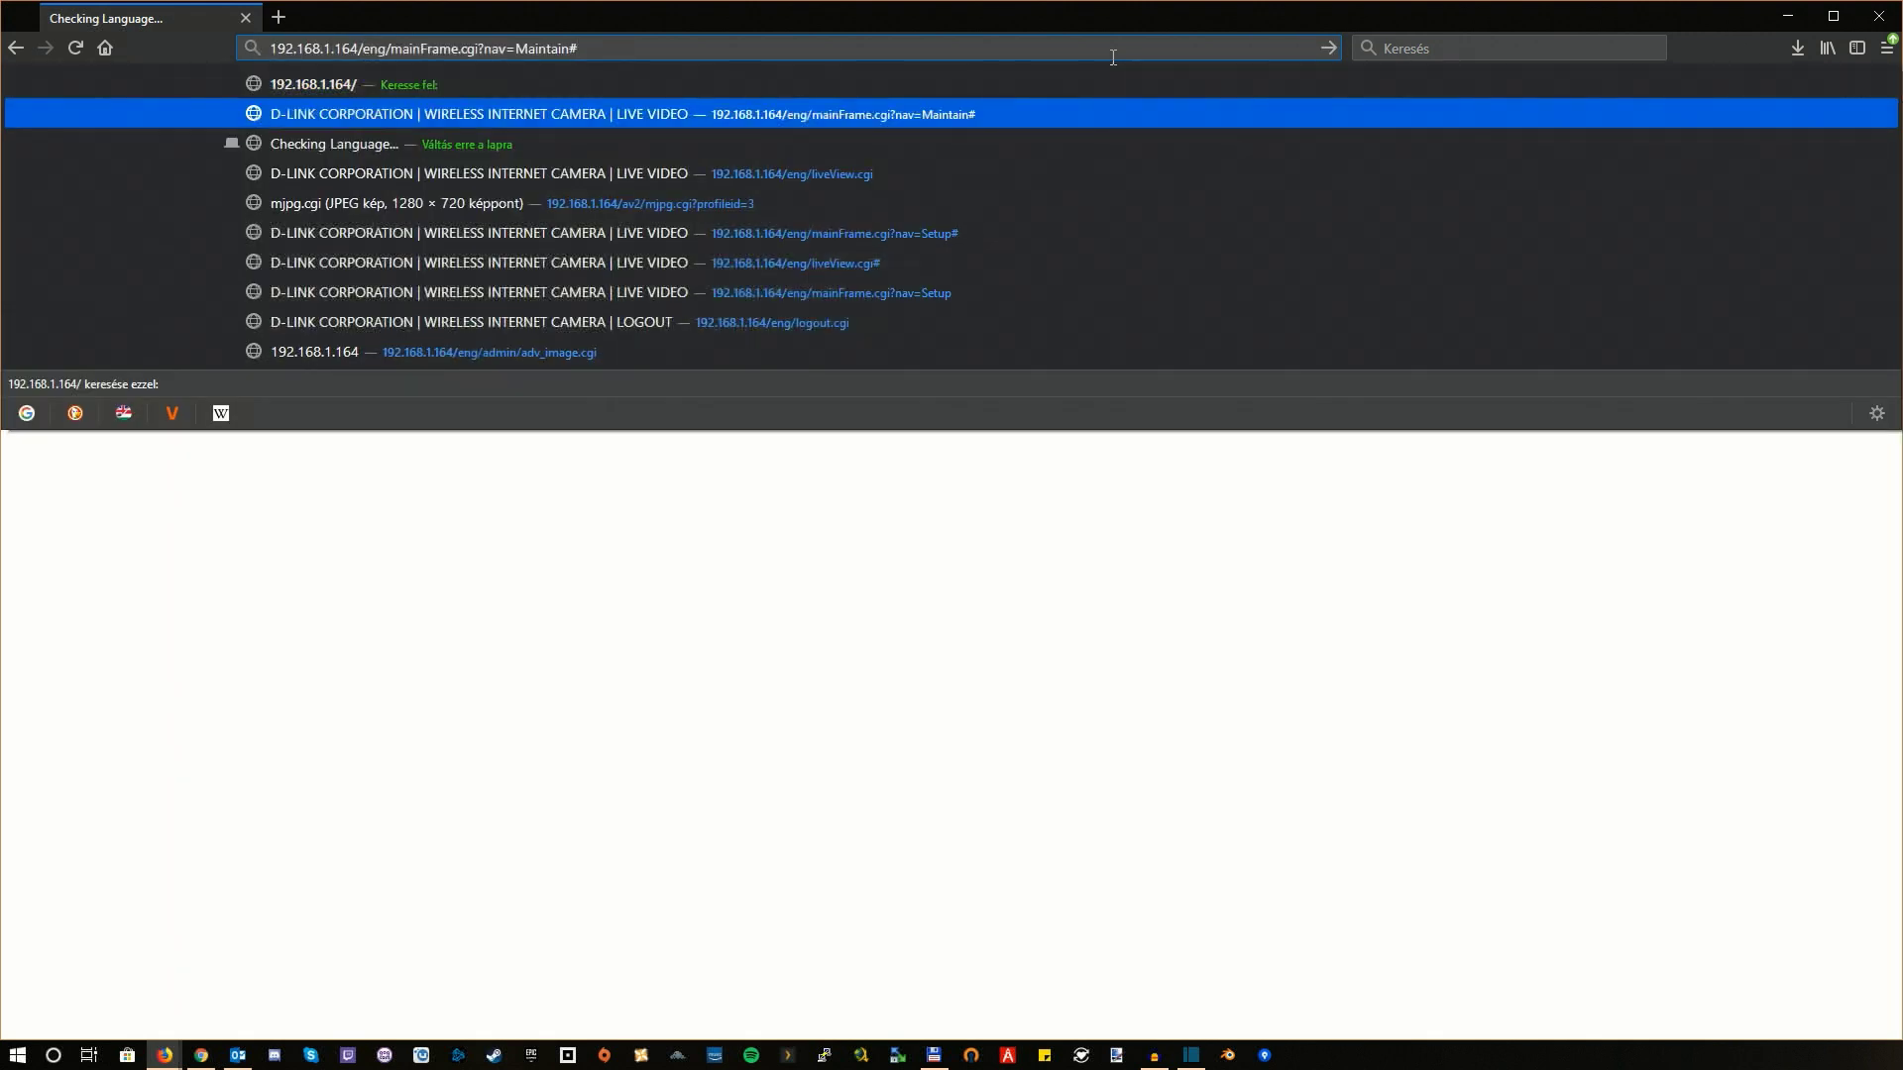
key(Return)
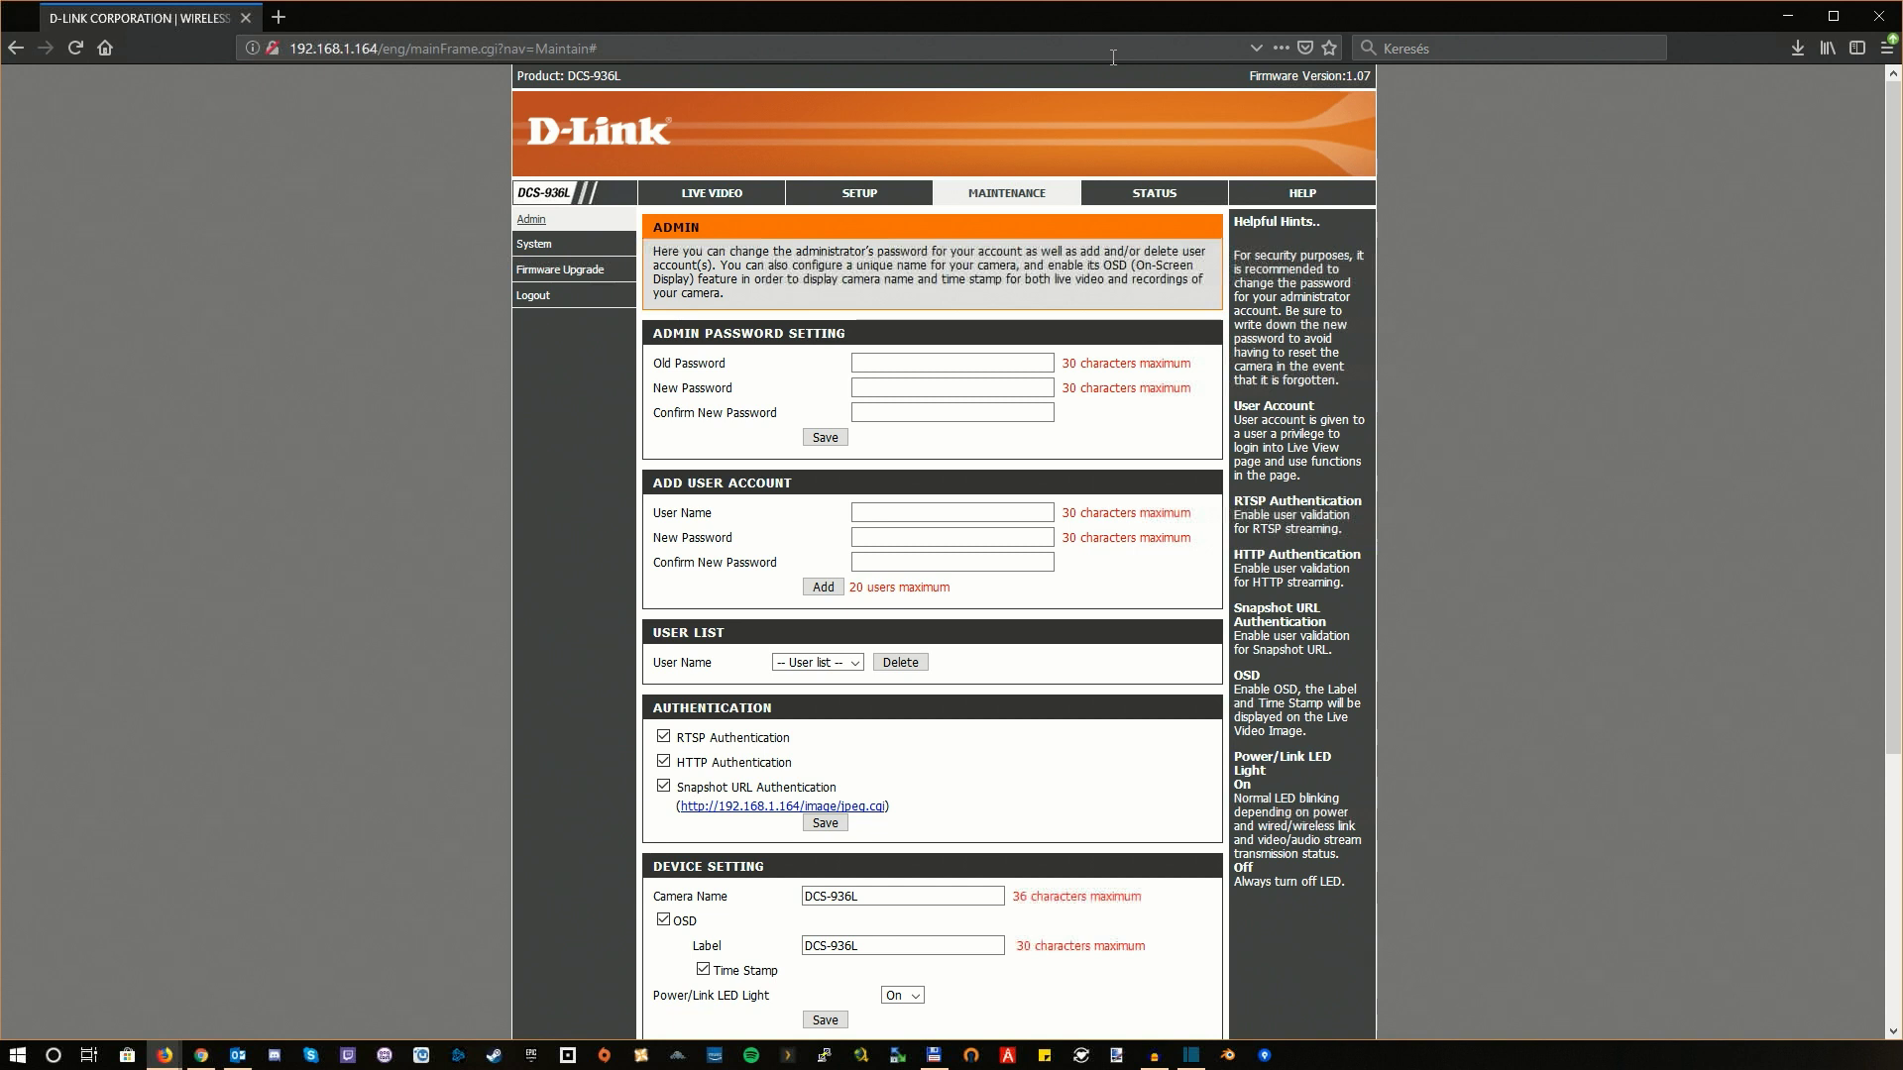
Step: Open SETUP > Audio and Video and select Profile 1's play1.sdp RTSP URL
click(859, 195)
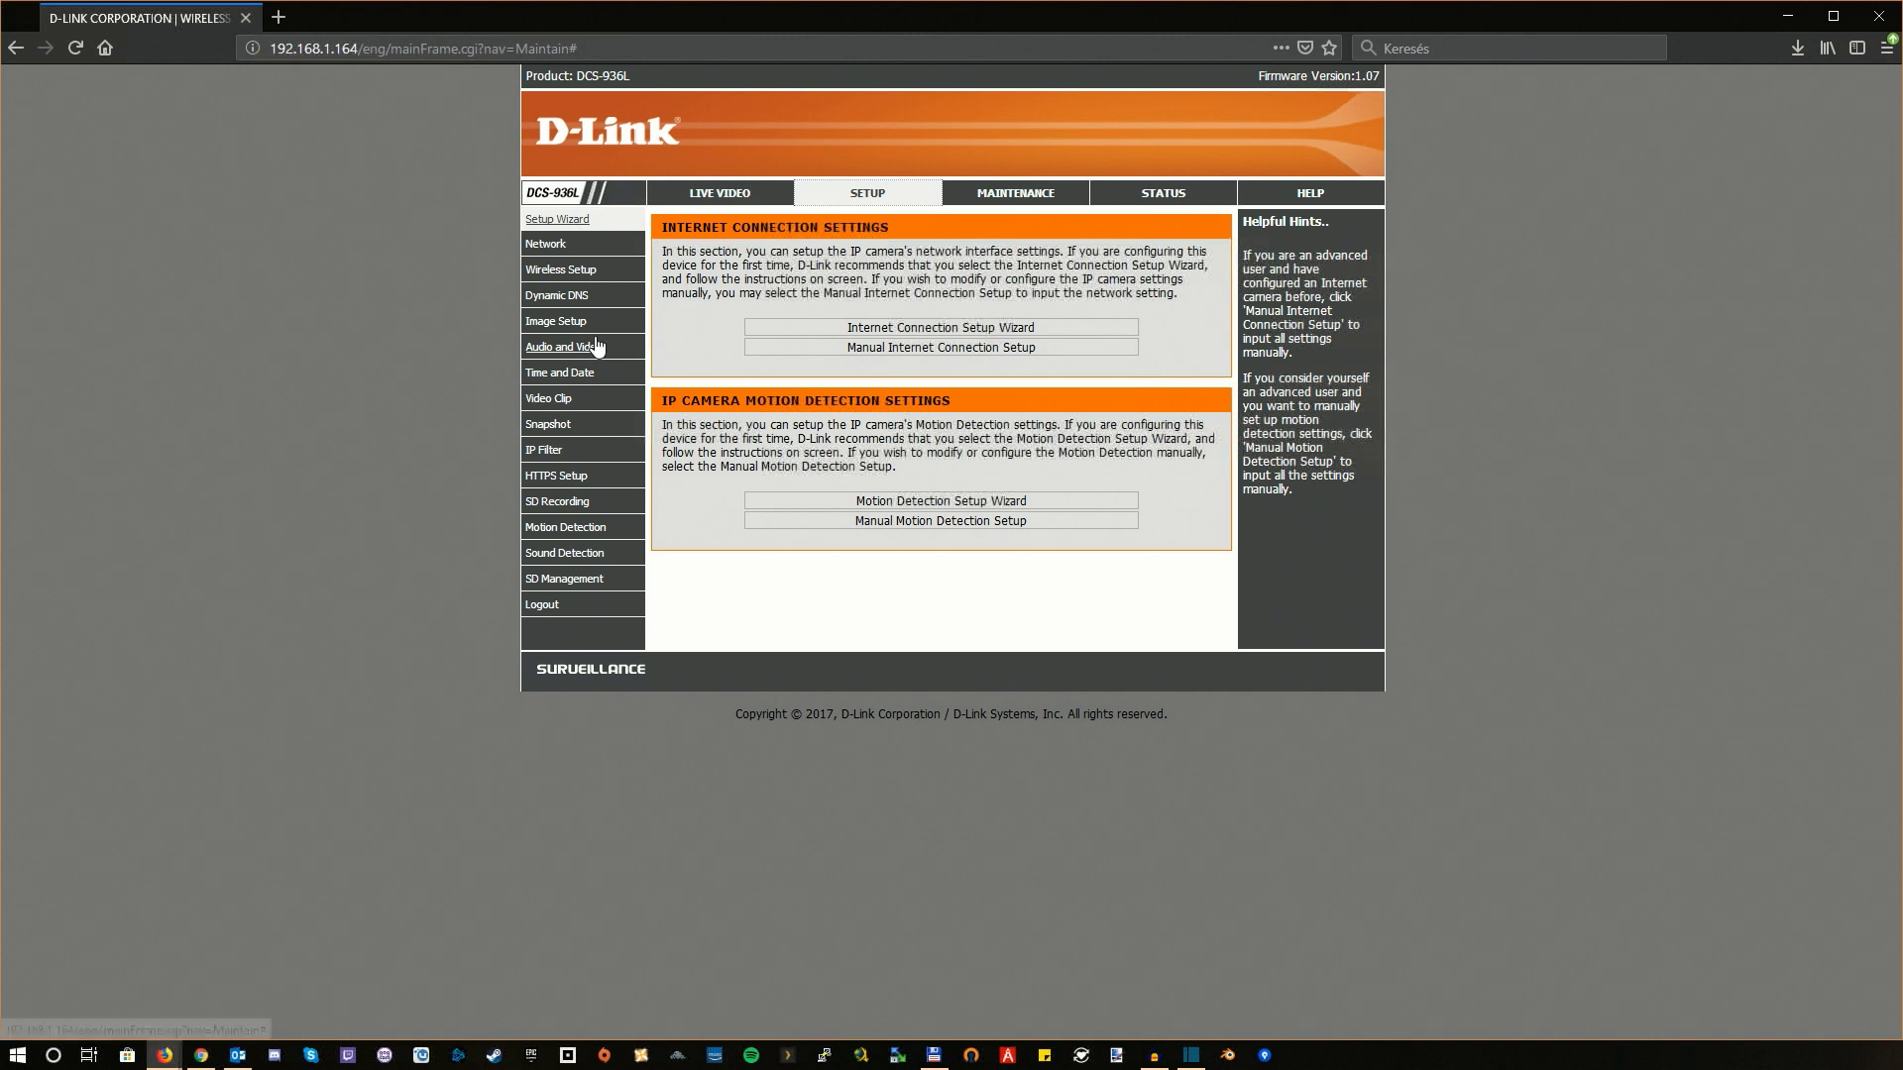
click(595, 346)
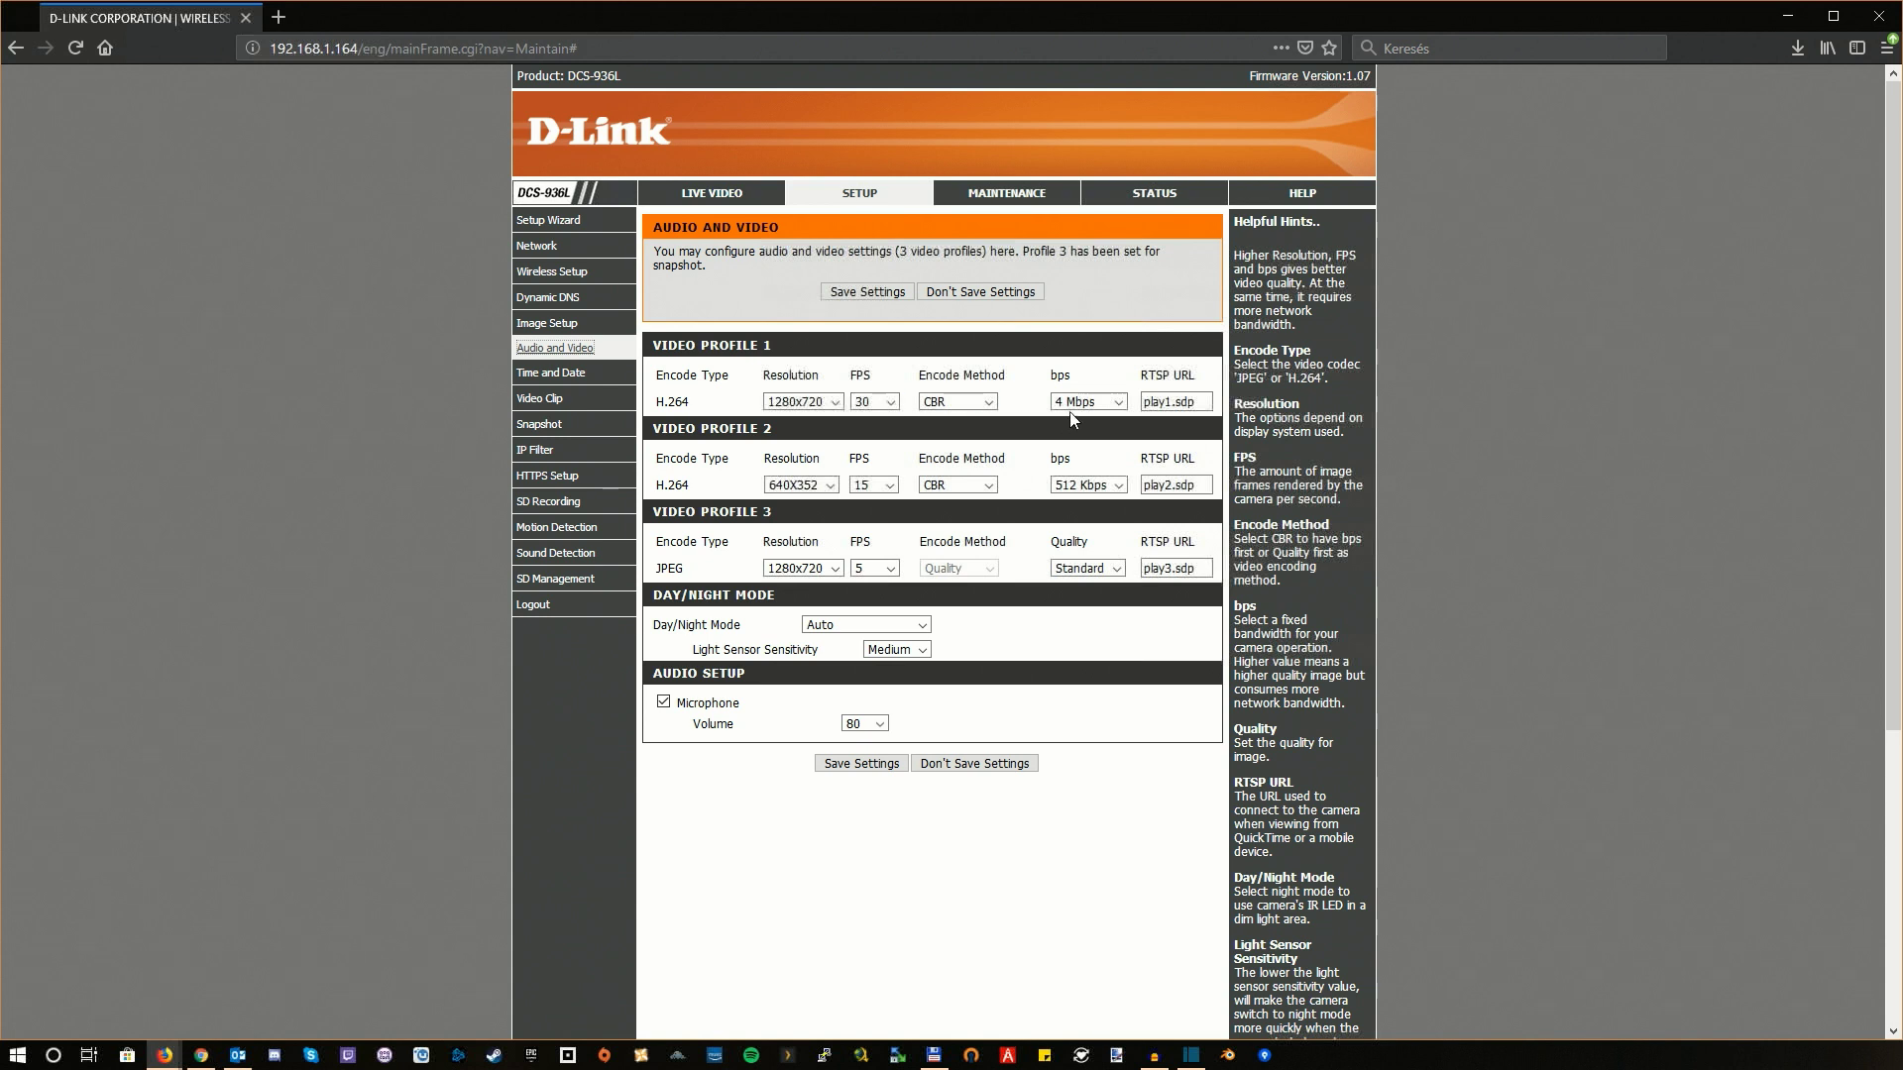
triple_click(1203, 397)
click(869, 49)
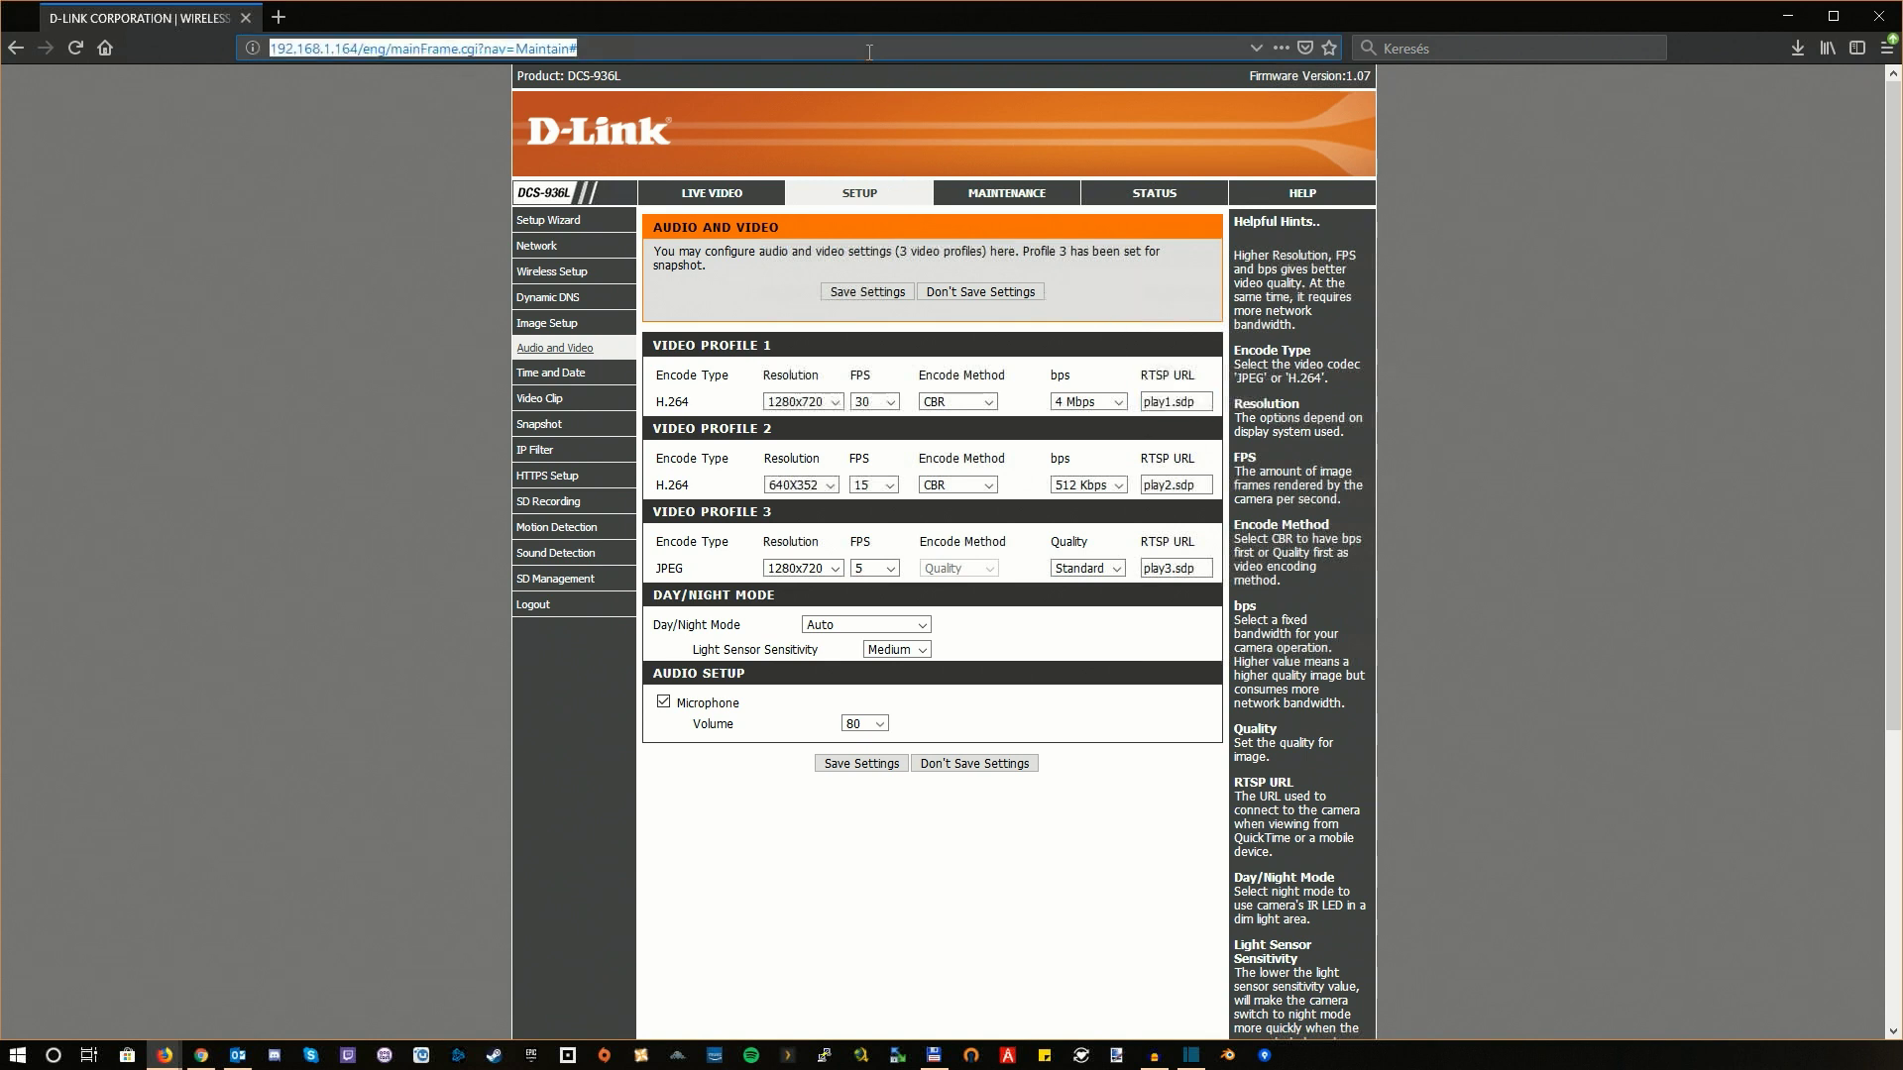
Step: Type the rtsp:// address with the camera login, ending 192.168.1.164:554/play1.sdp
text(192.168.1.164/eng/mainFrame.cgi?nav=Maintain#)
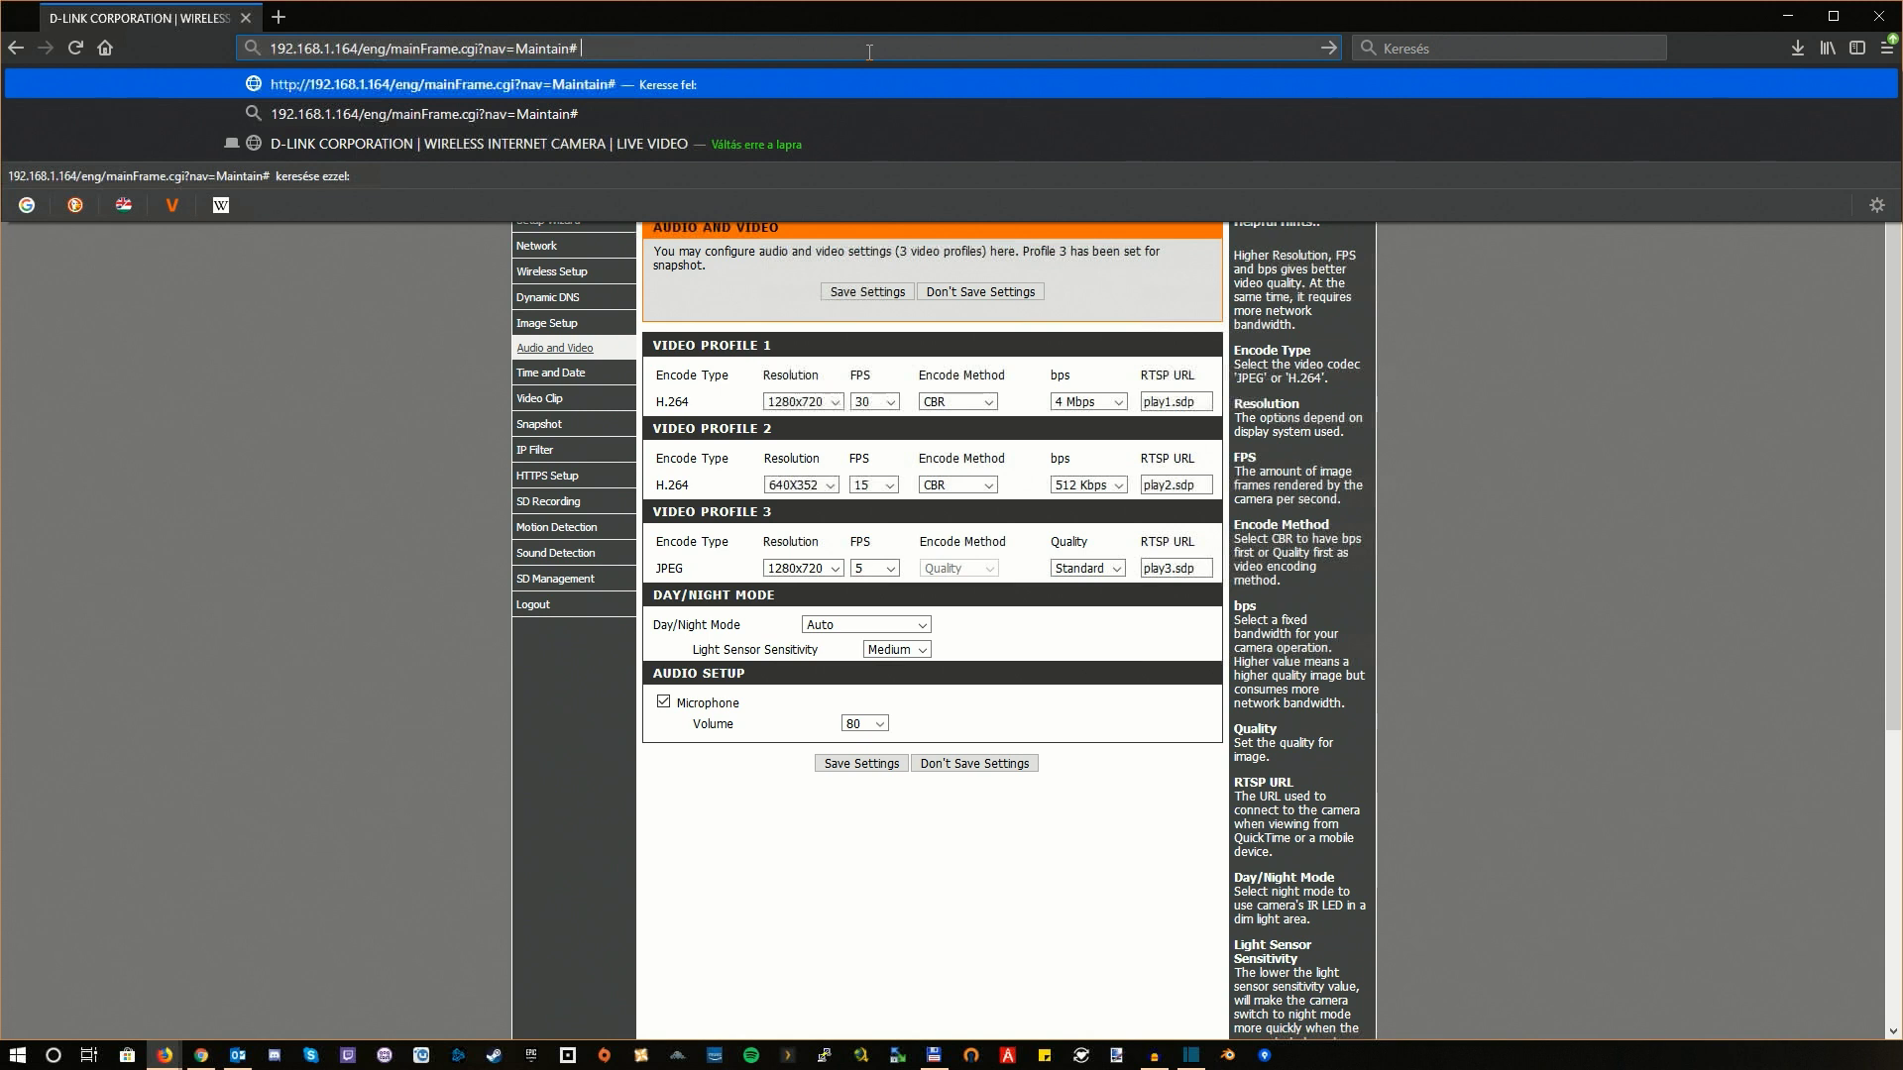
text(rtsp>)
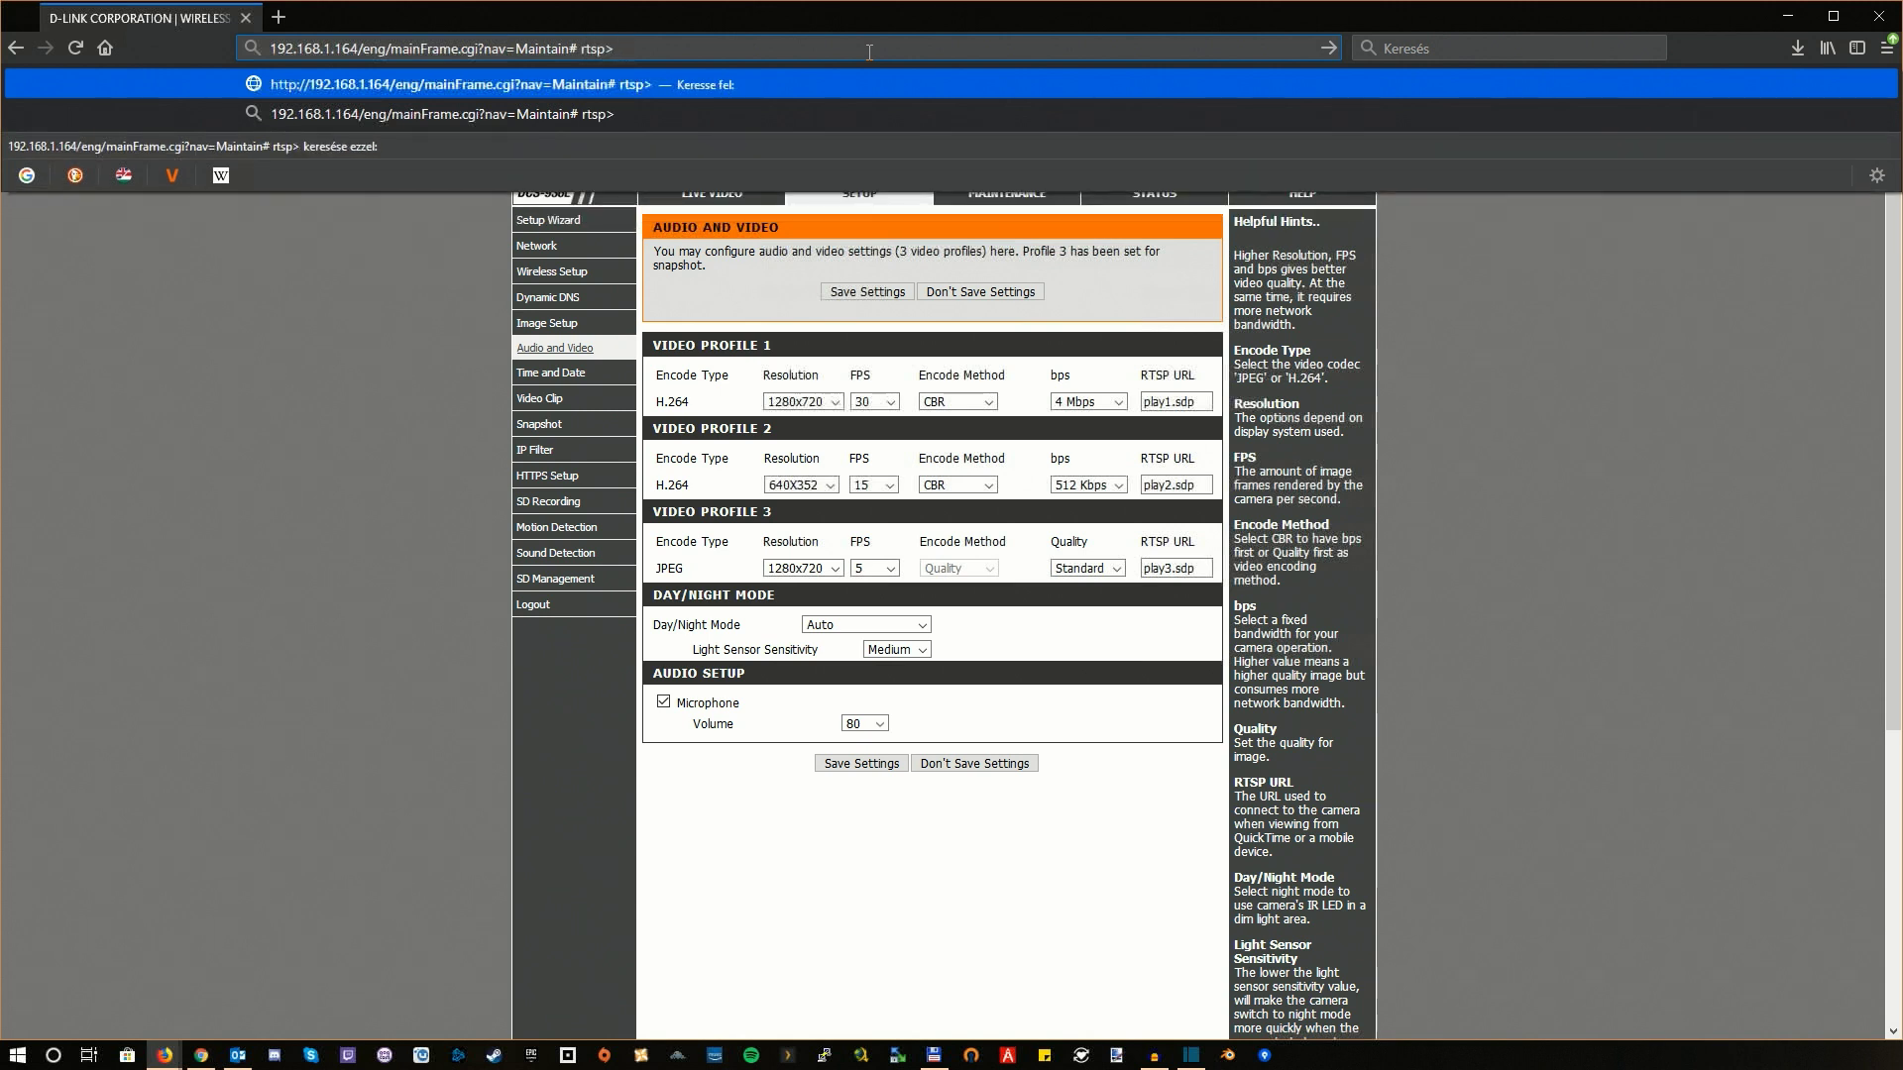
key(BackSpace)
text(://)
text(admin)
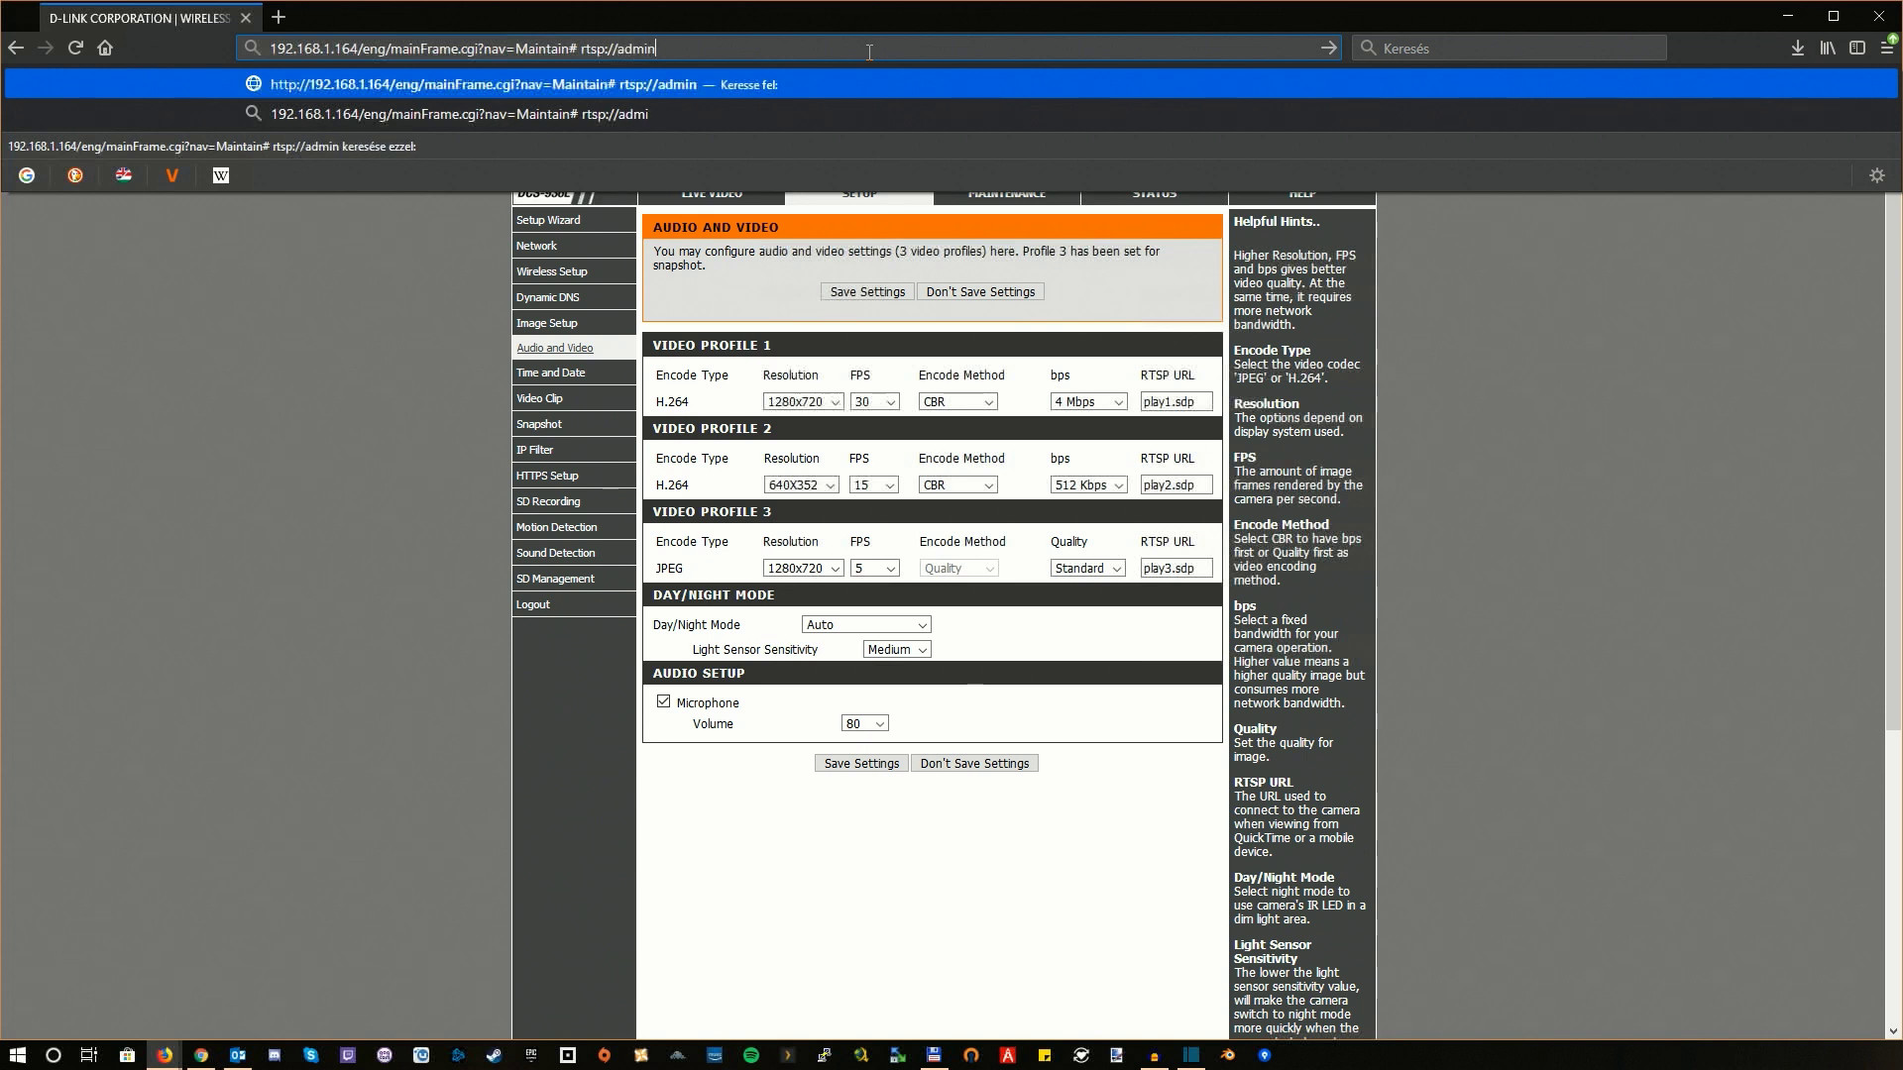
text(>)
key(BackSpace)
text(:passwo)
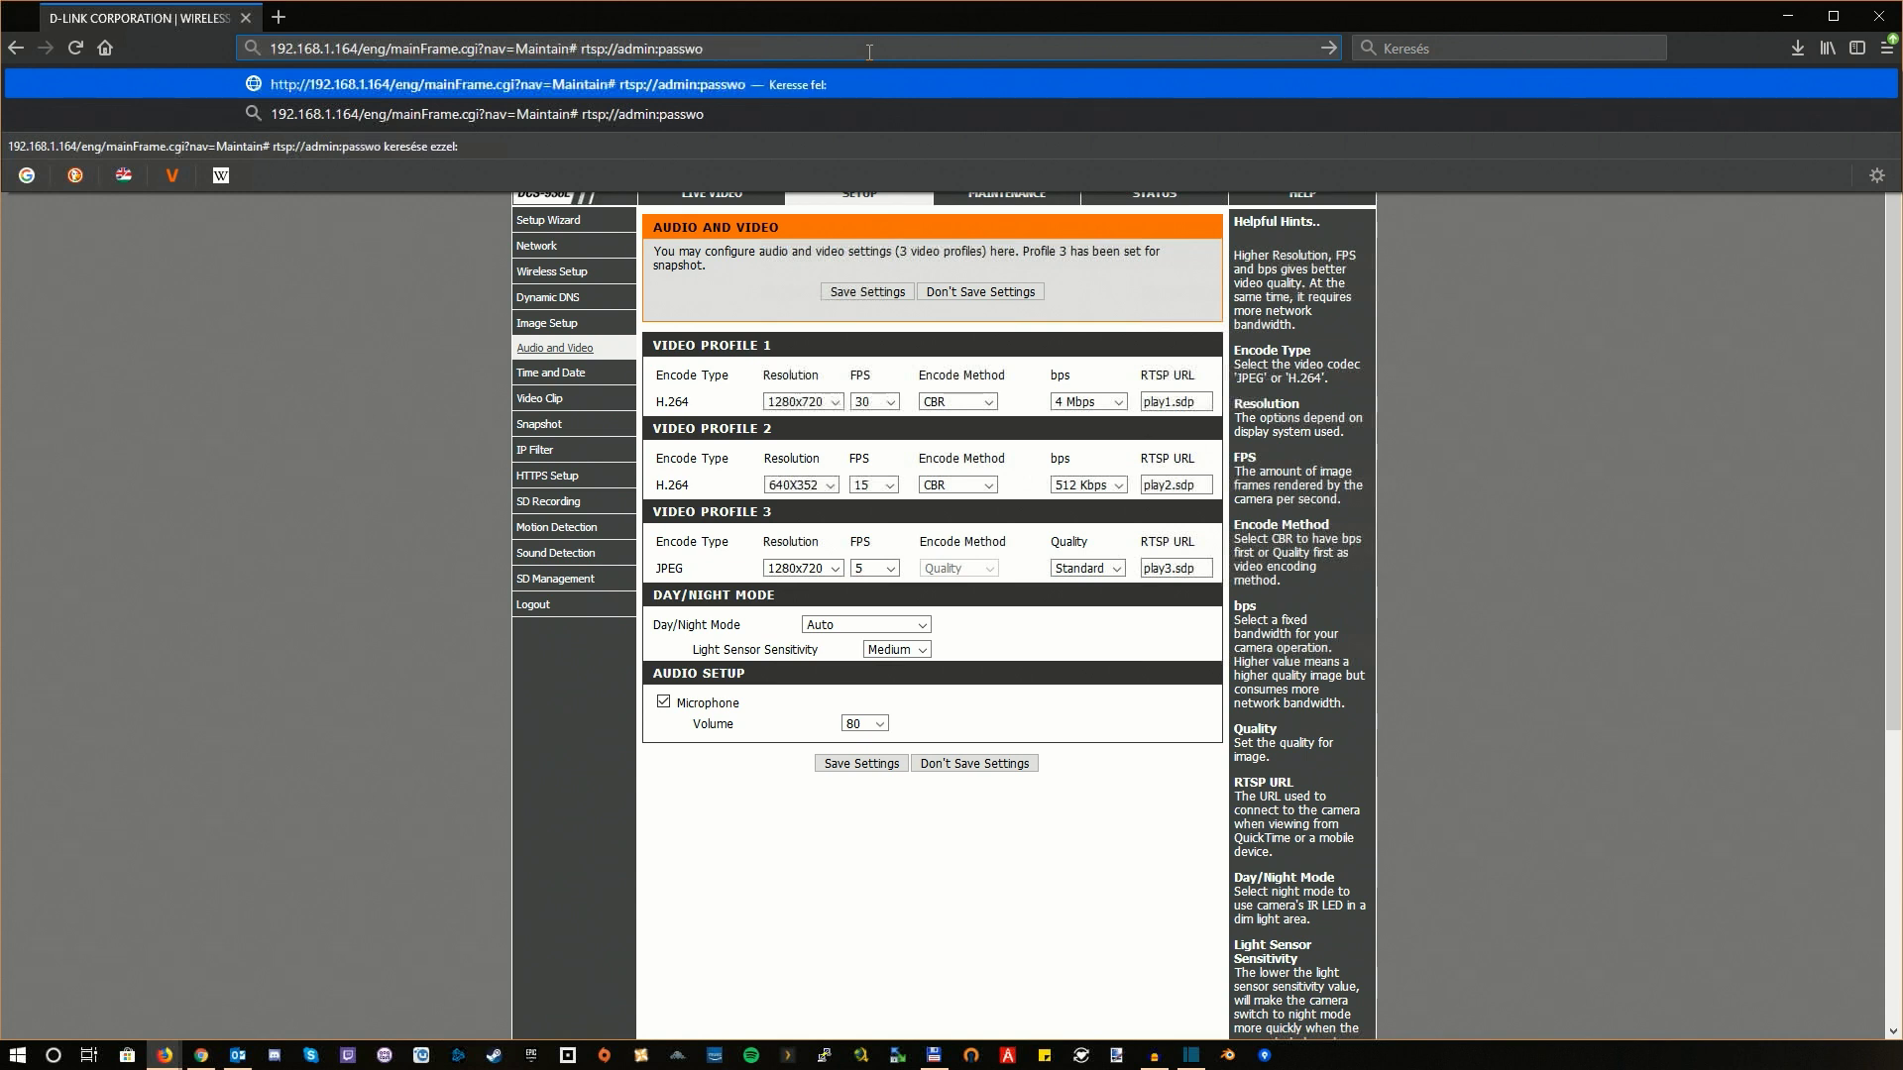
text(rd@)
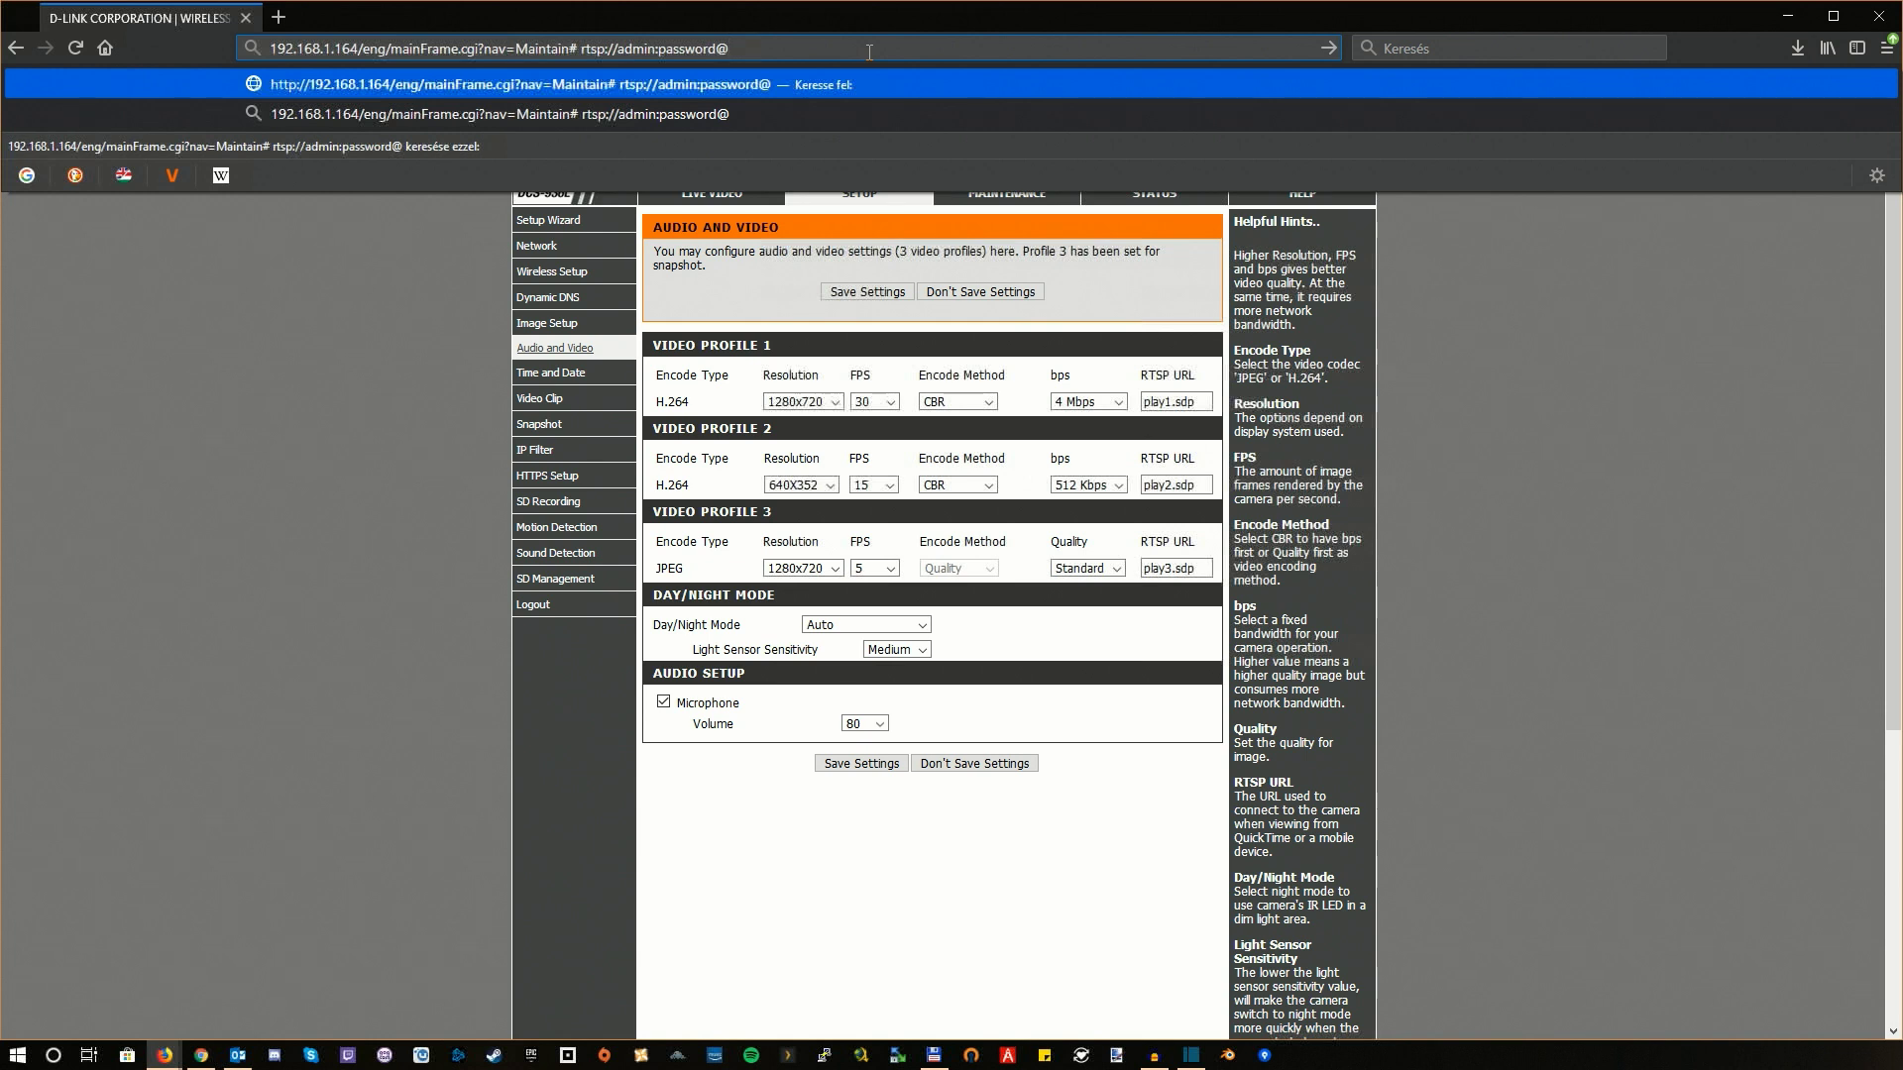
key(ctrl+v)
key(Left)
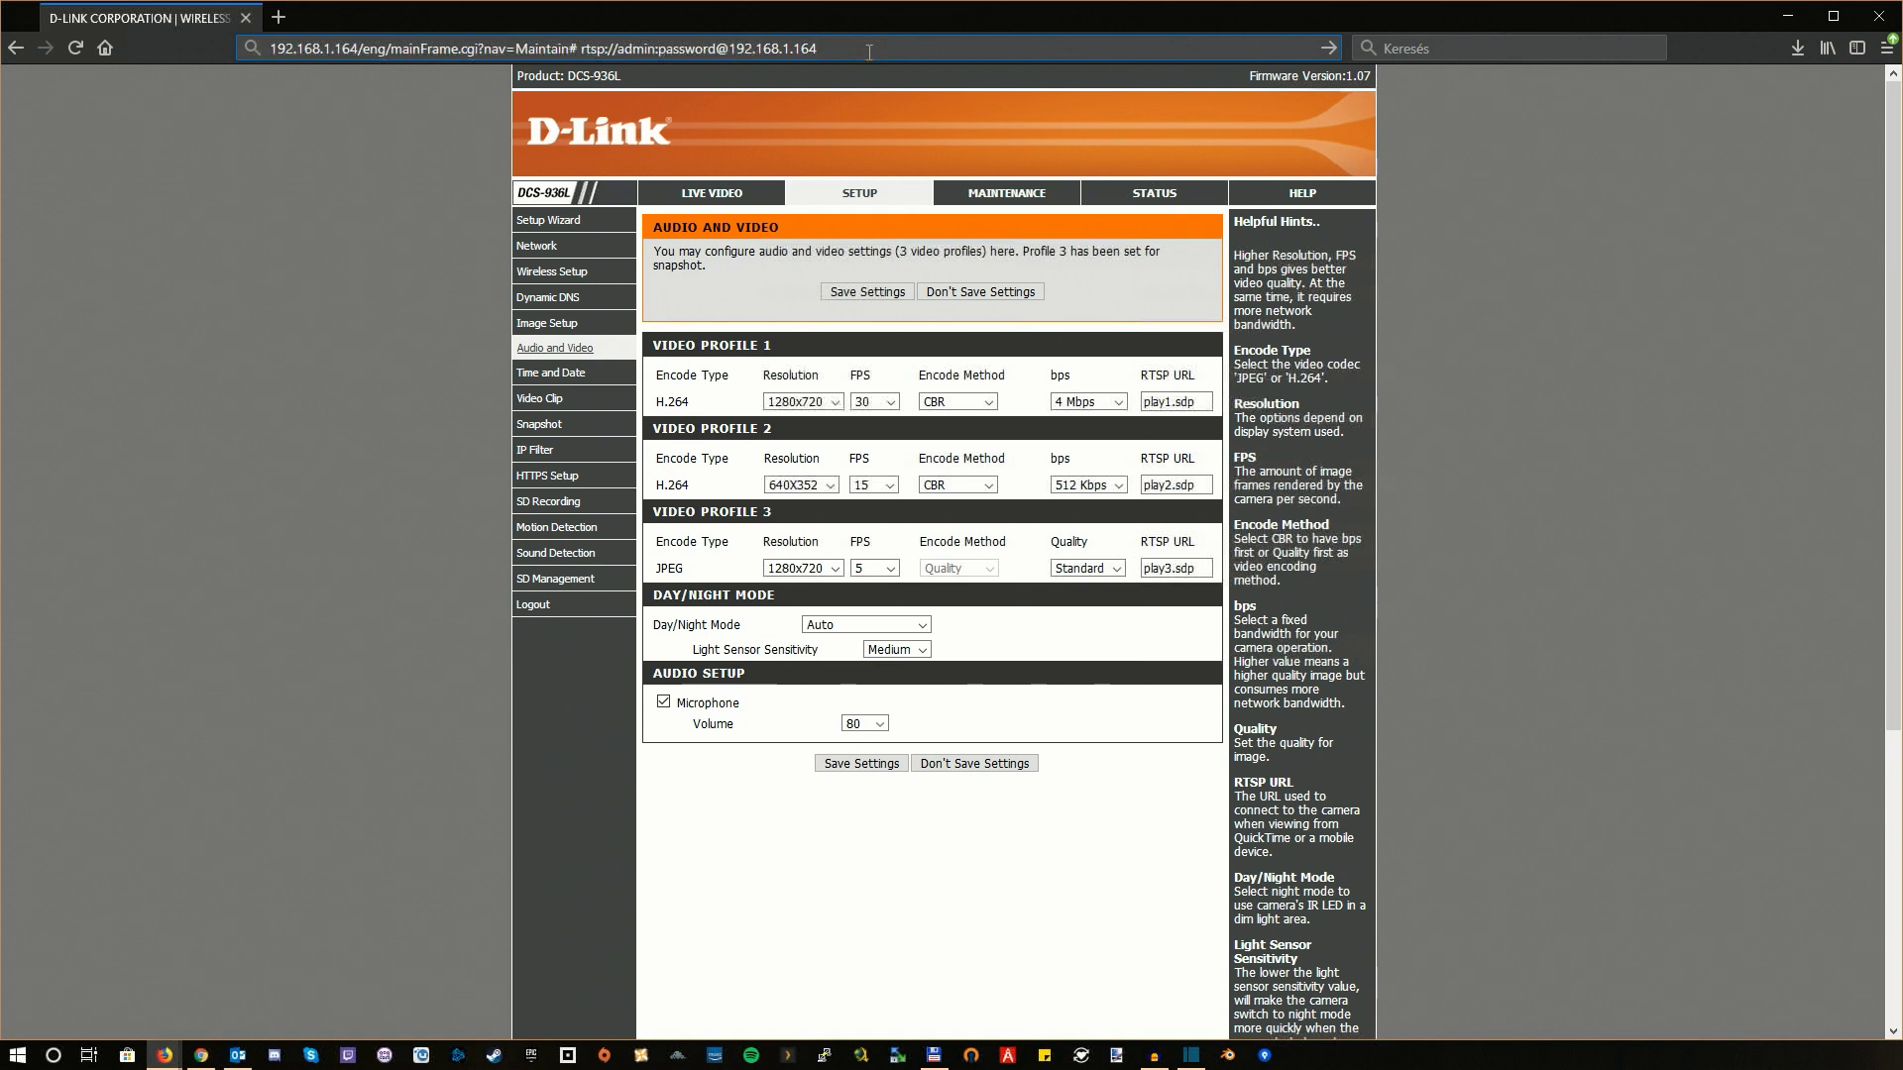
text(:)
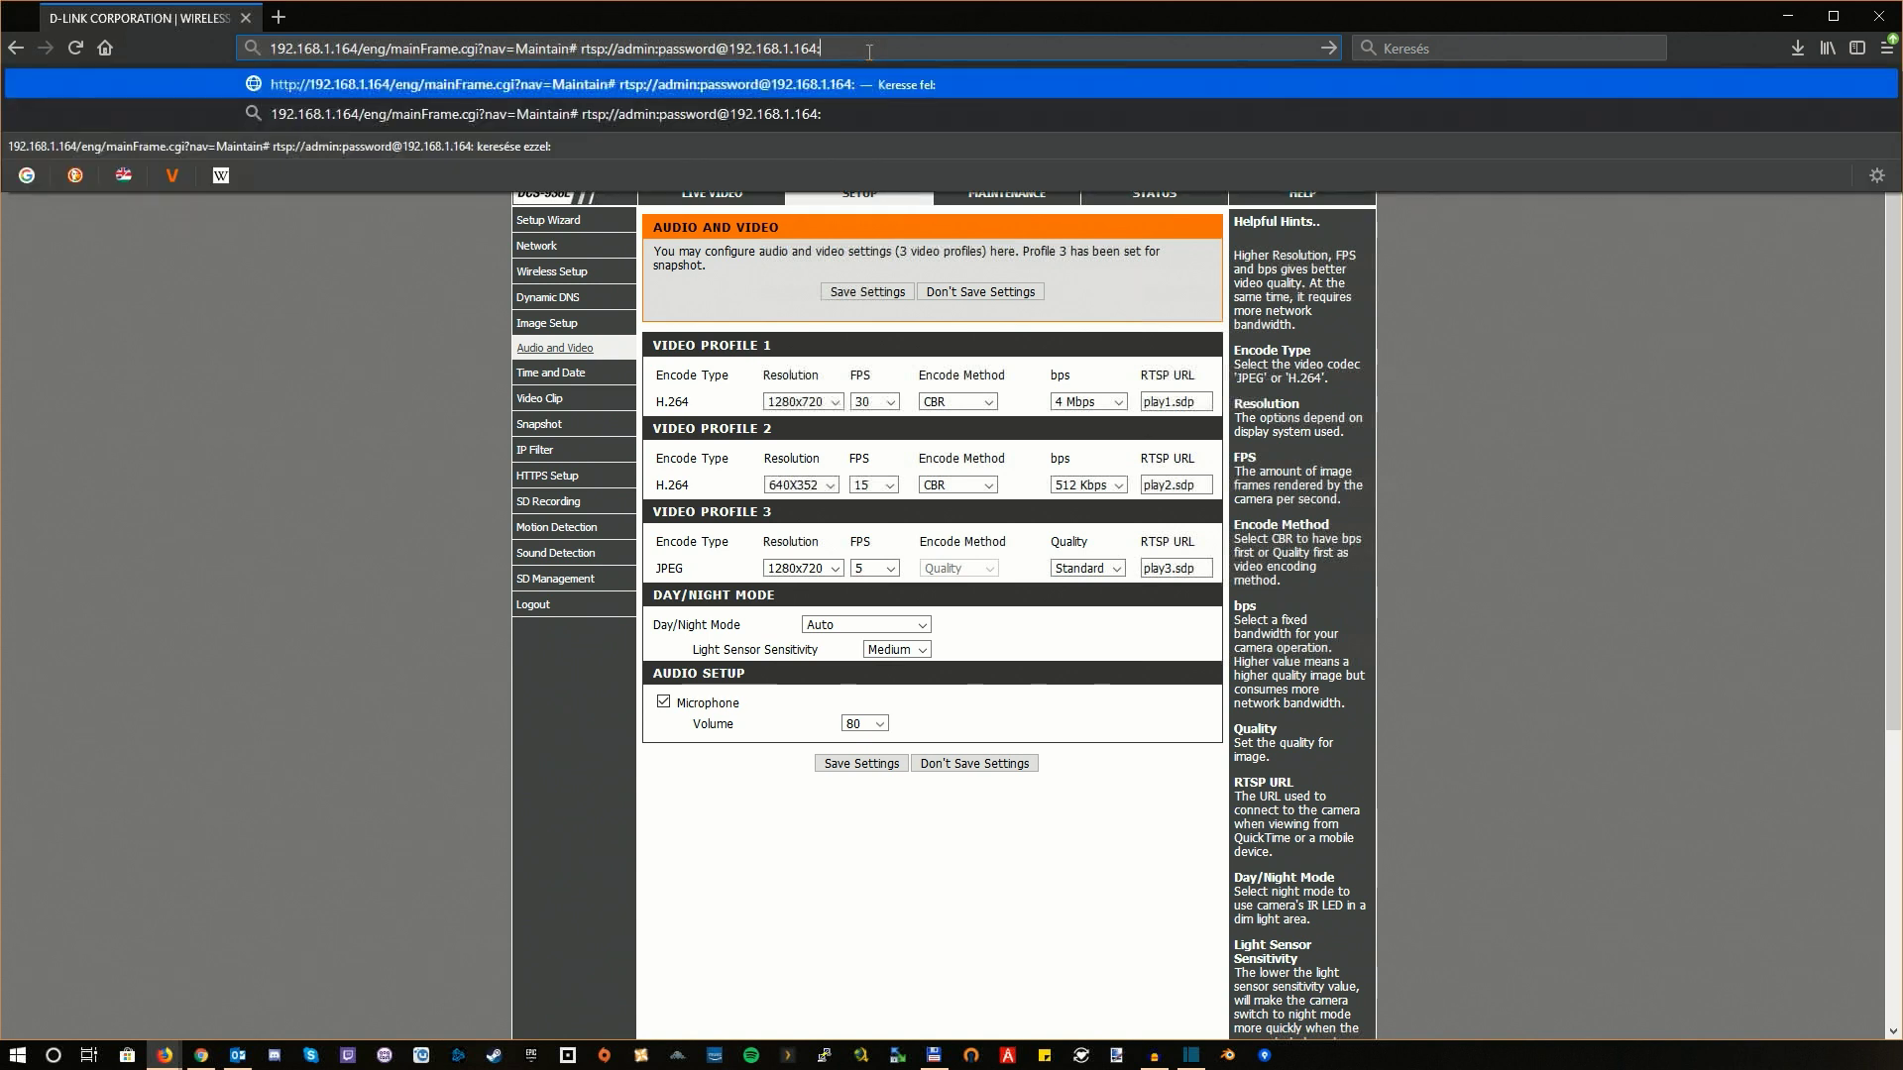
text(554)
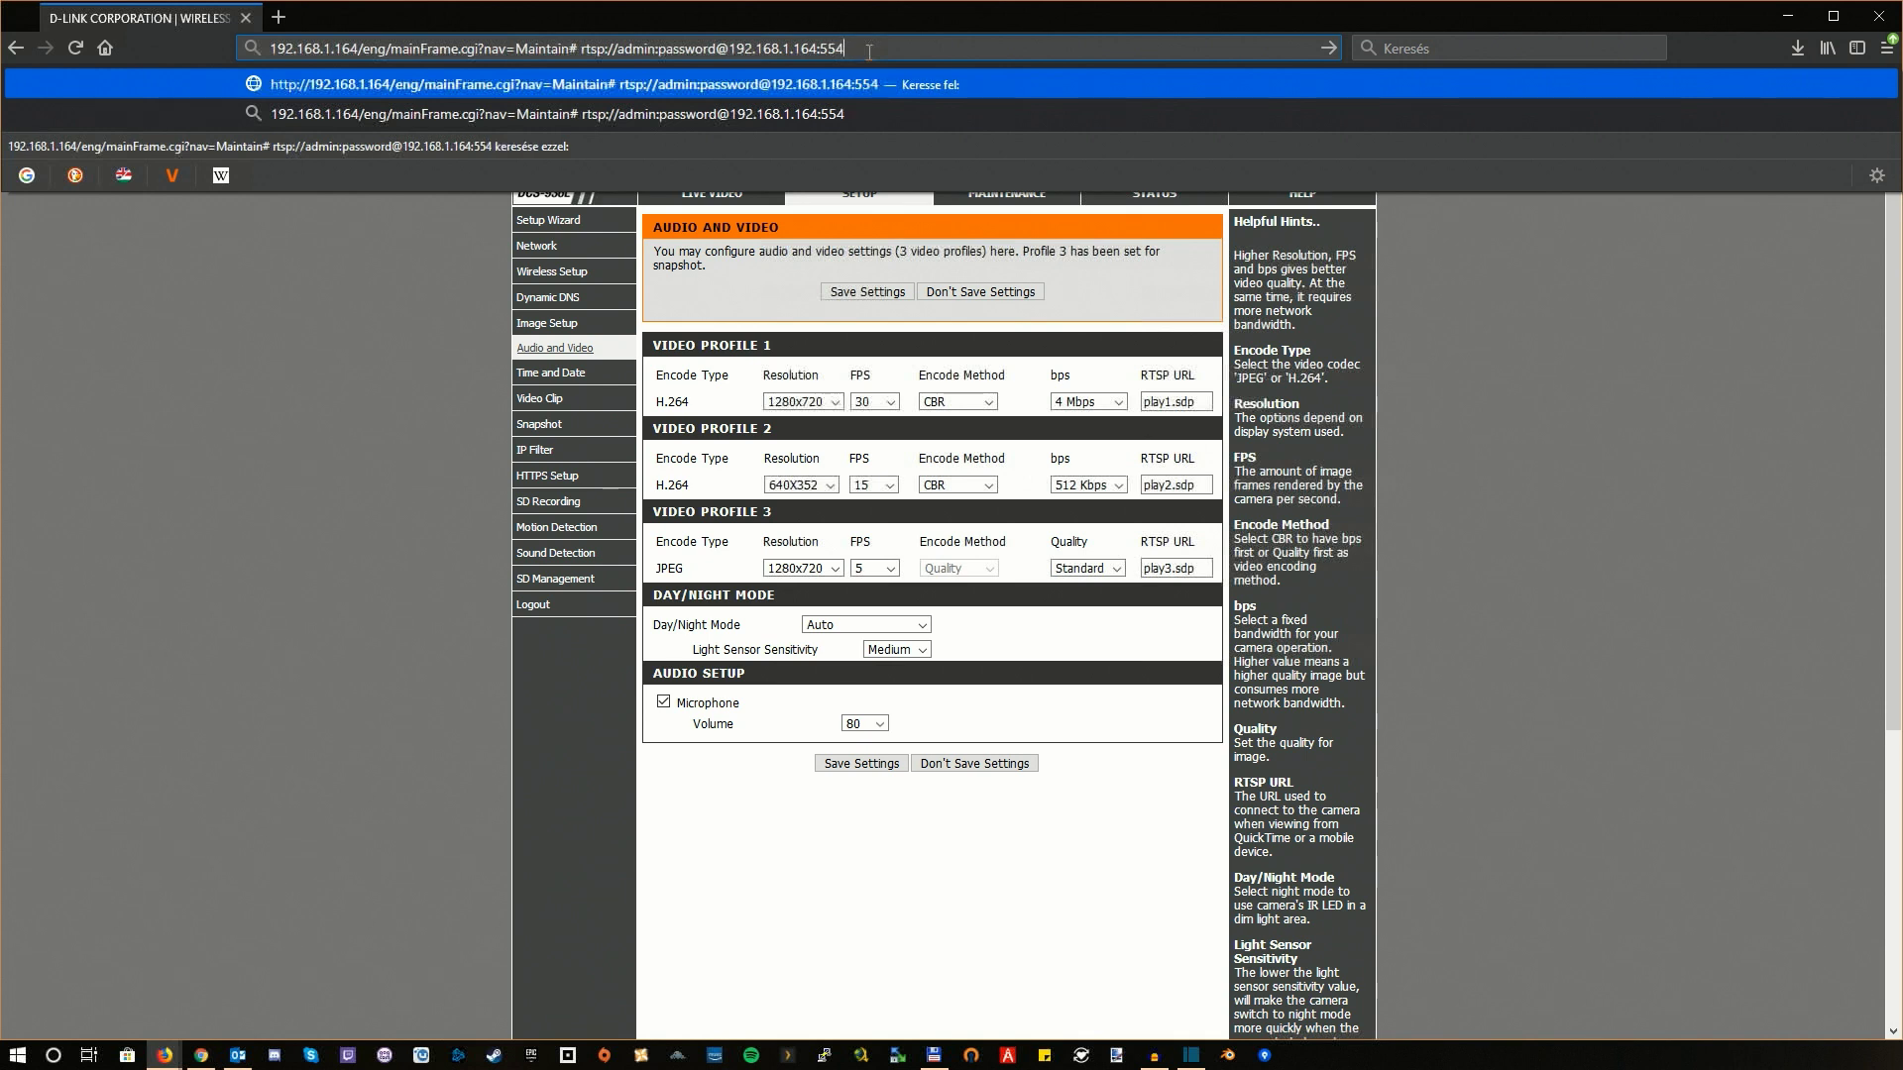
text(/)
text(pla)
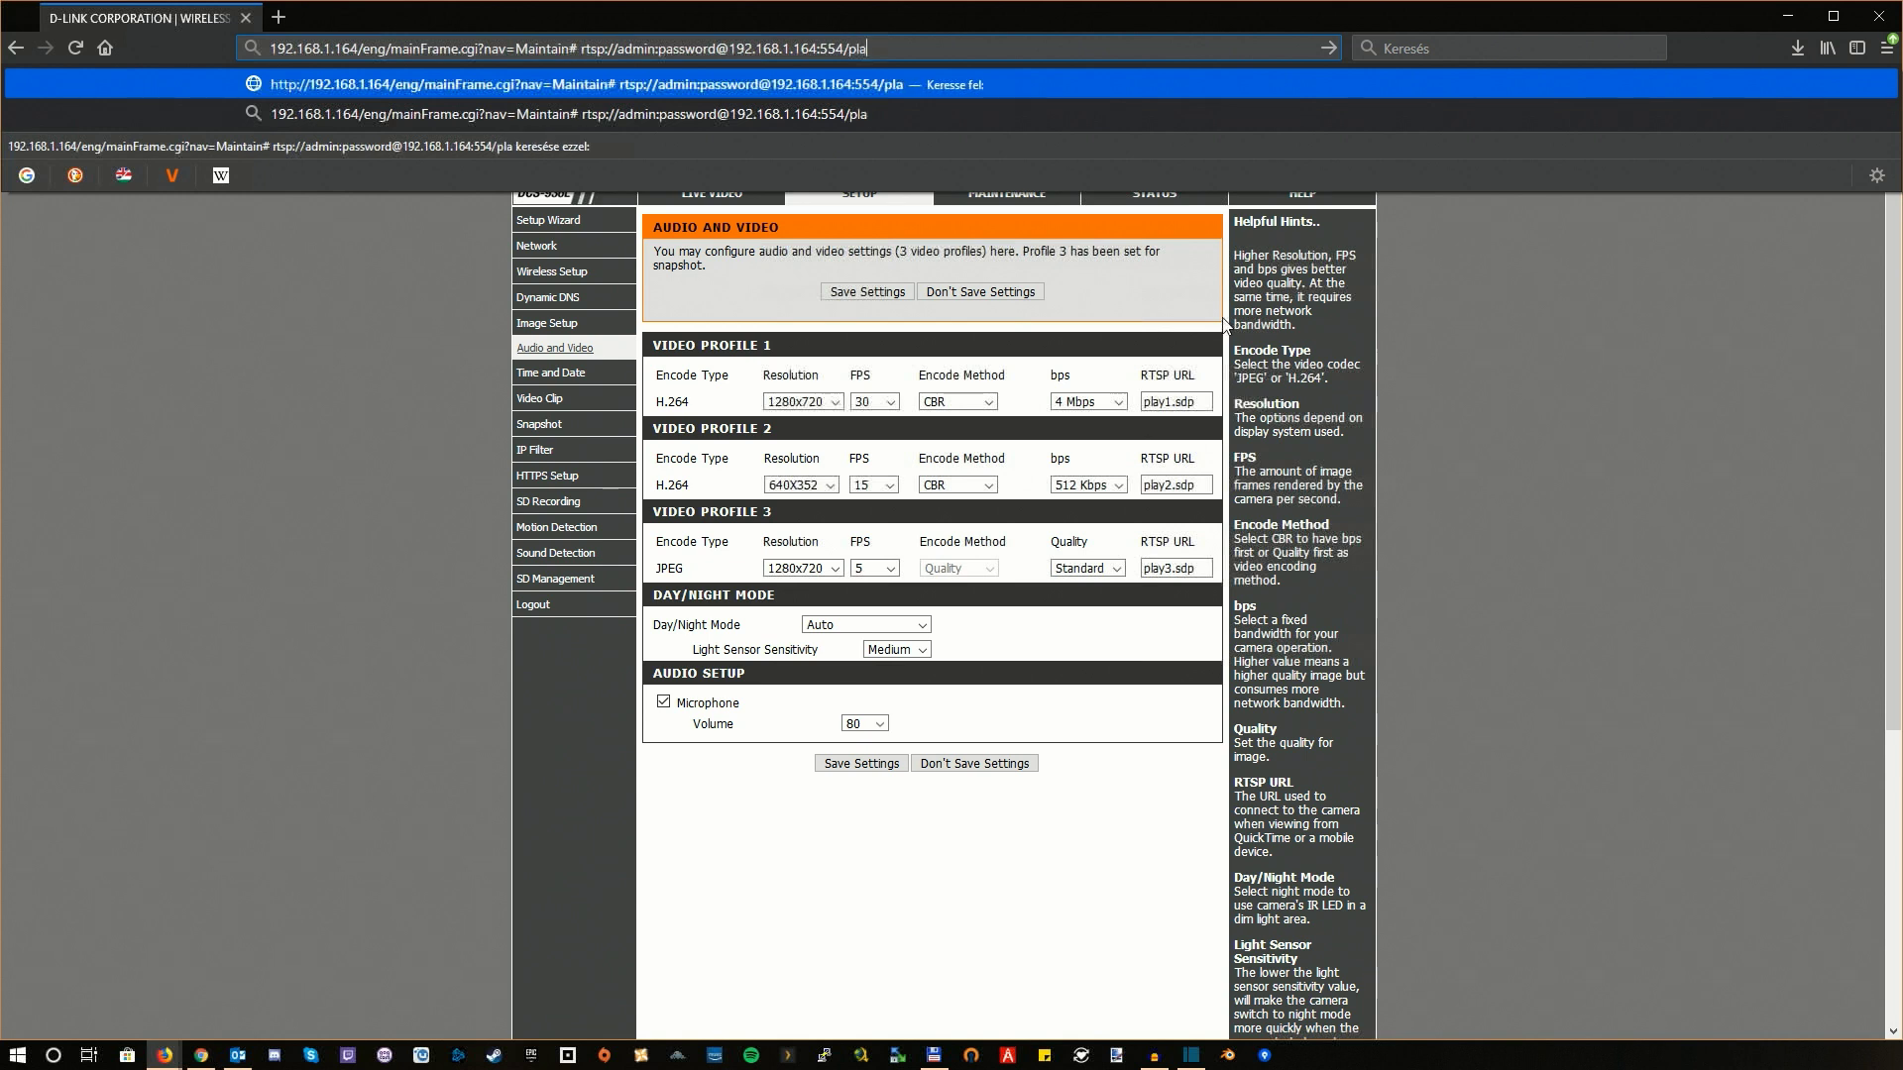
text(y1.sdp)
Step: Select the whole rtsp:// stream address for copying
key(shift+Left)
key(shift+Left)
key(shift+Left)
key(shift+Left)
key(shift+Left)
key(shift+Left)
key(shift+Left)
key(shift+Left)
key(shift+Left)
key(shift+Left)
key(shift+Left)
key(shift+Left)
key(shift+Left)
key(shift+Left)
key(shift+Left)
key(shift+Left)
key(shift+Left)
key(shift+Left)
key(shift+Left)
key(shift+Left)
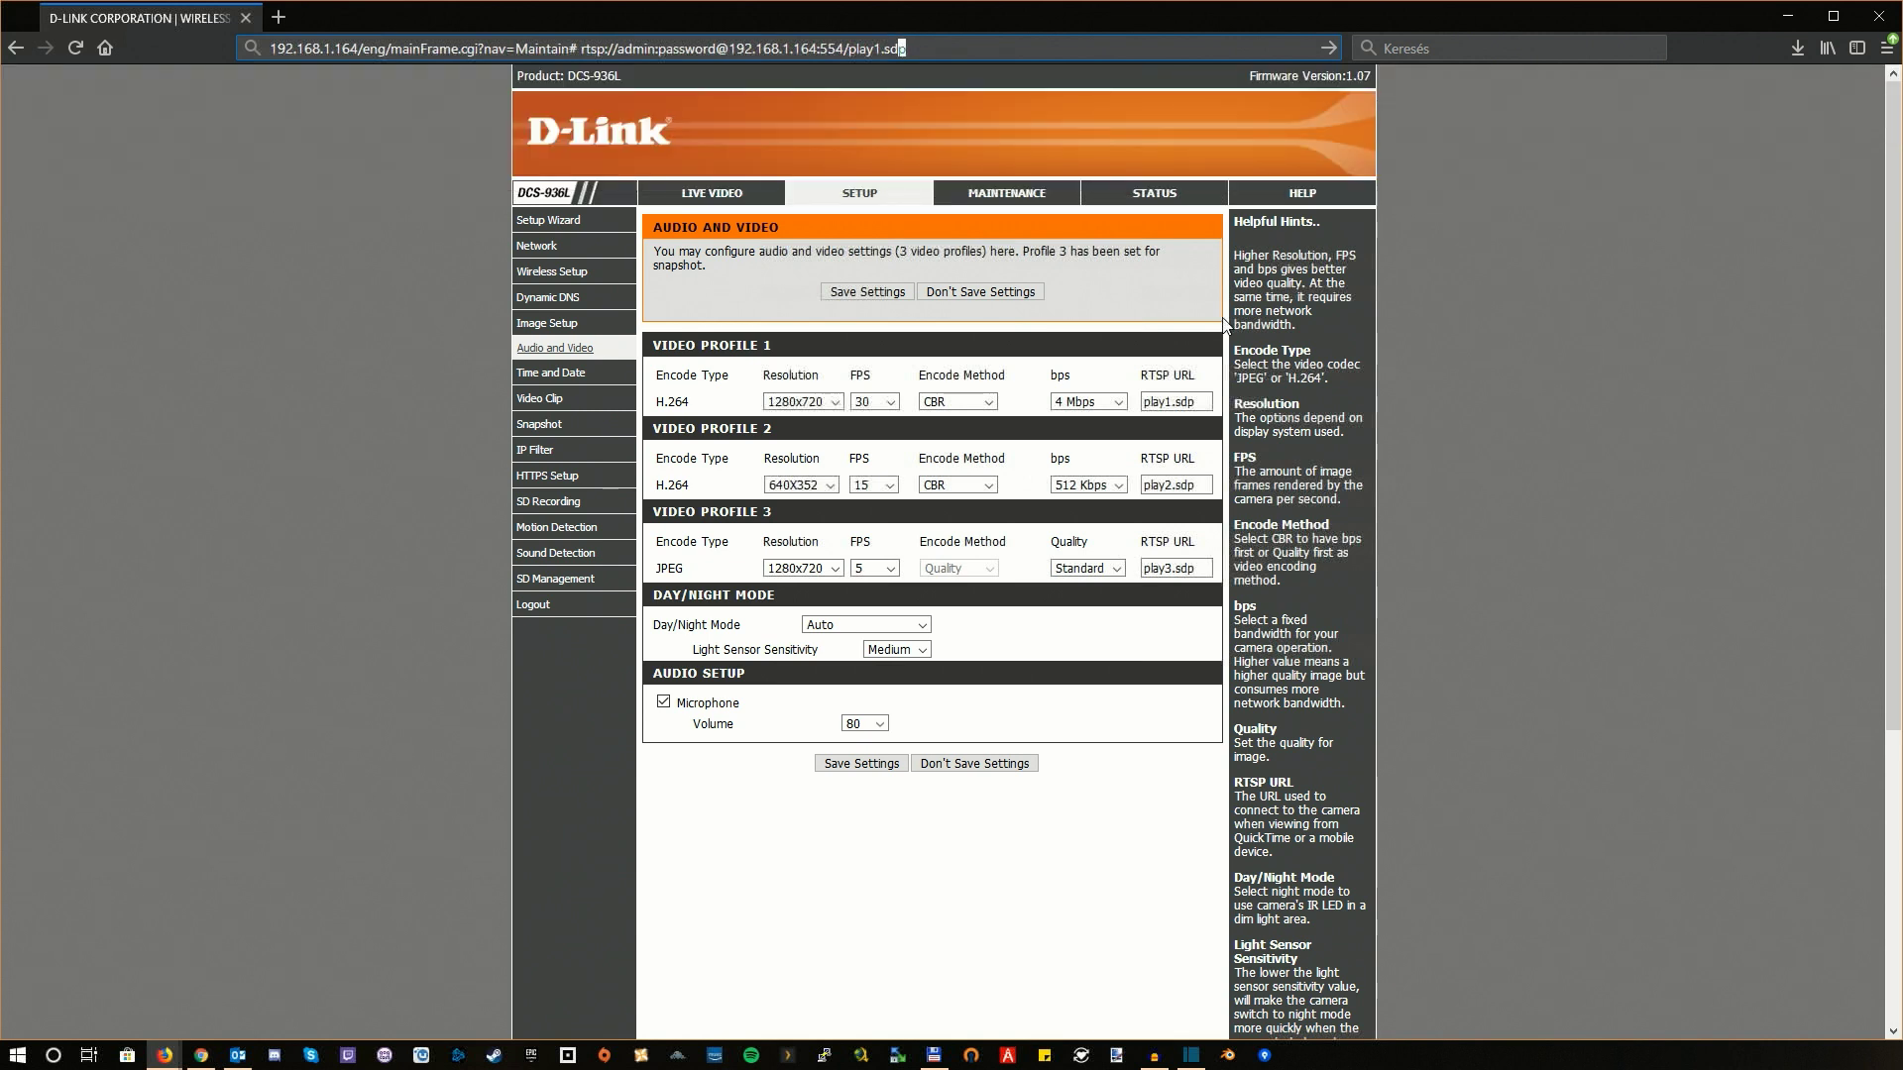
key(shift+Left)
key(shift+Left)
key(shift+Left)
key(shift+Left)
key(shift+Left)
key(shift+Left)
key(shift+Left)
key(shift+Left)
key(shift+Left)
key(shift+Left)
key(shift+Left)
key(shift+Left)
key(shift+Left)
key(shift+Left)
key(shift+Left)
key(shift+Left)
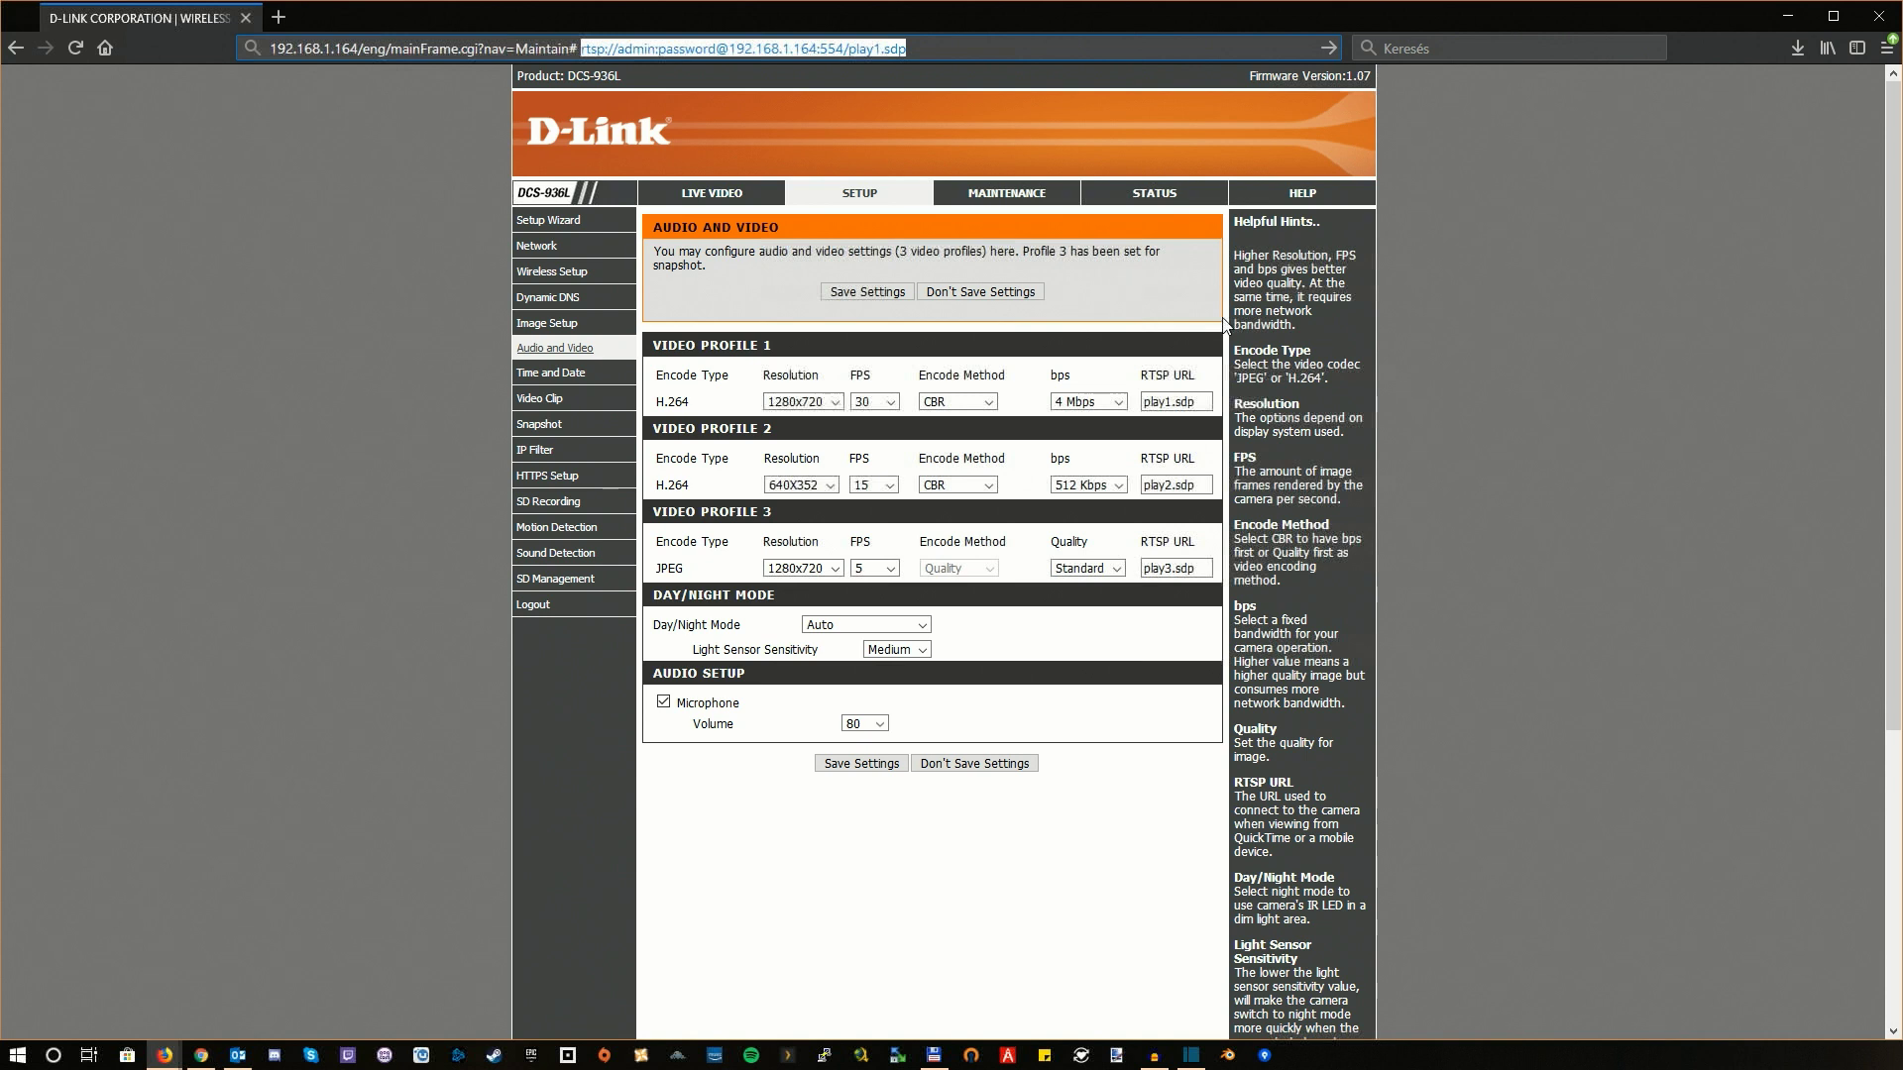
key(Right)
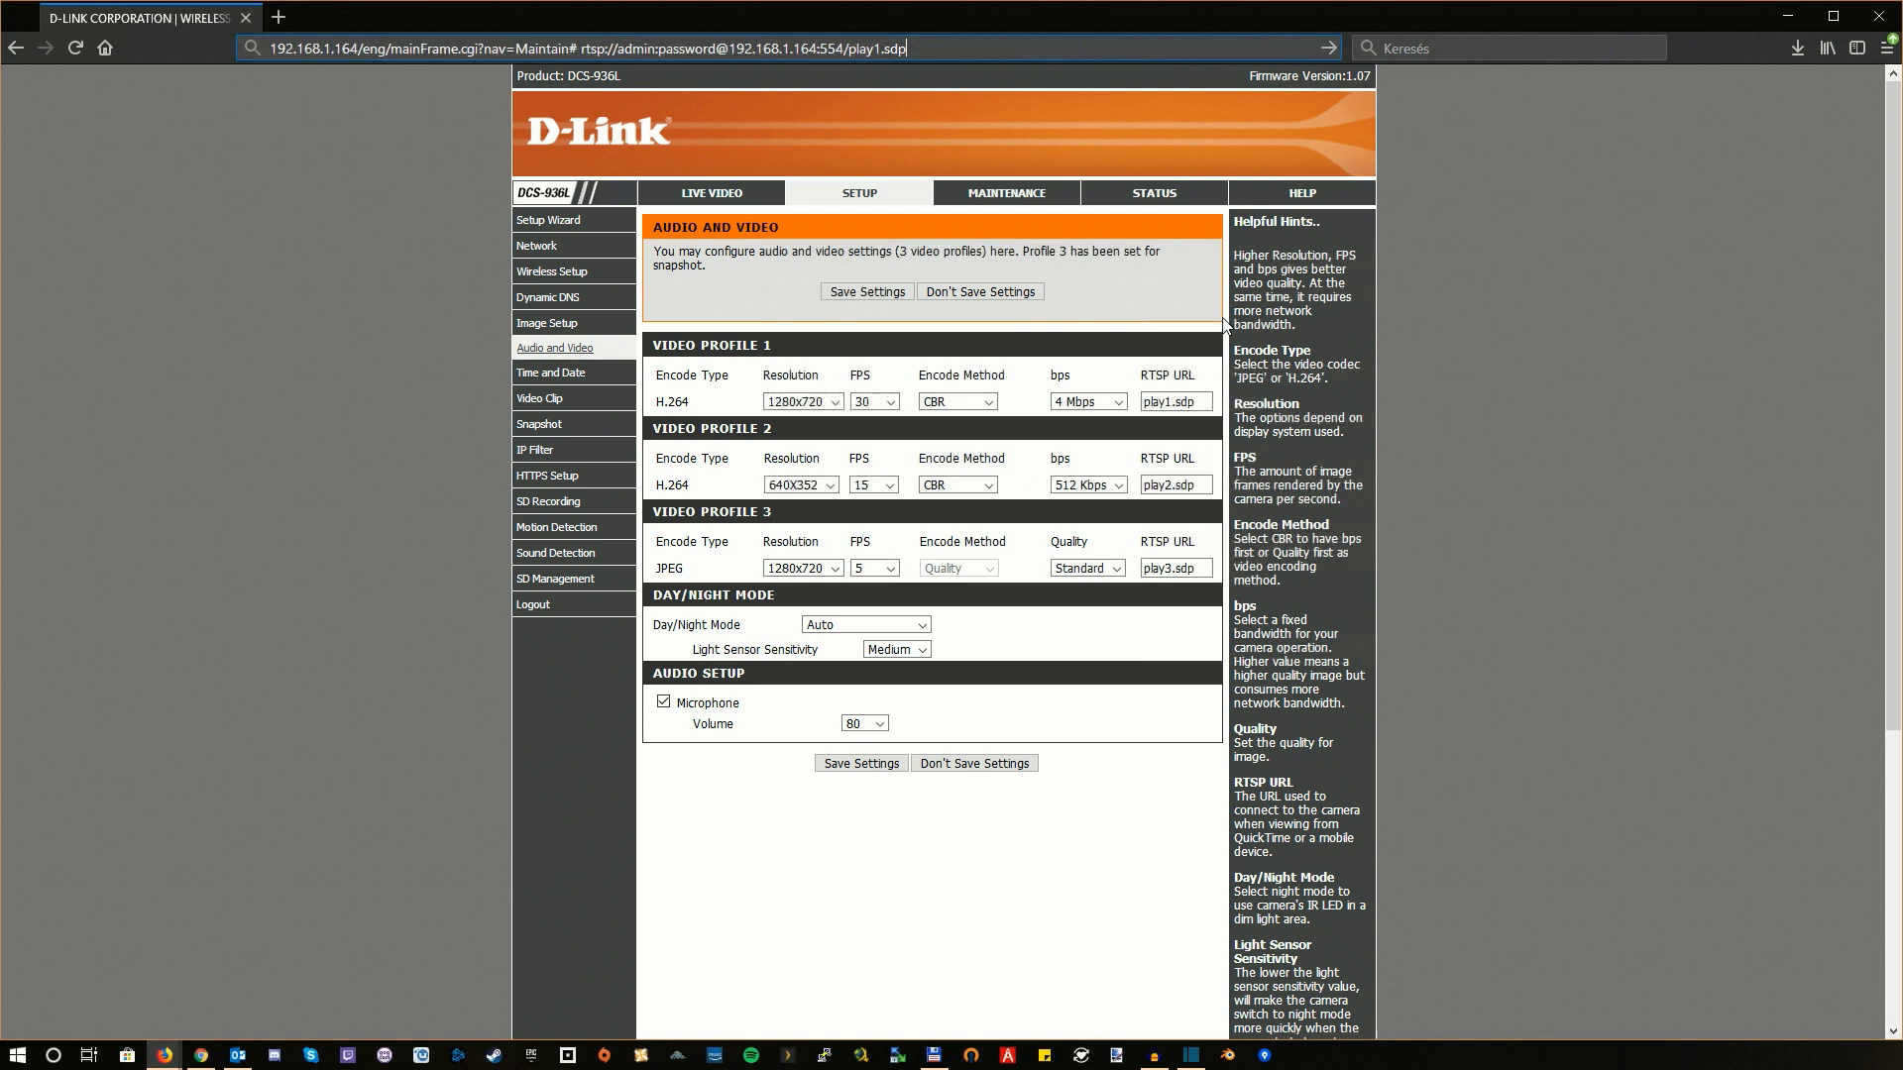
key(shift+Left)
key(shift+Left)
key(shift+Left)
key(shift+Left)
key(shift+Left)
key(shift+Left)
key(shift+Left)
key(shift+Left)
key(shift+Left)
key(shift+Left)
key(shift+Left)
key(shift+Left)
key(shift+Left)
key(shift+Left)
key(shift+Left)
key(shift+Left)
key(shift+Left)
key(shift+Left)
key(shift+Left)
key(shift+Left)
key(shift+Left)
key(shift+Left)
key(shift+Left)
key(shift+Left)
key(shift+Left)
key(shift+Left)
key(shift+Left)
key(shift+Left)
key(shift+Left)
key(shift+Left)
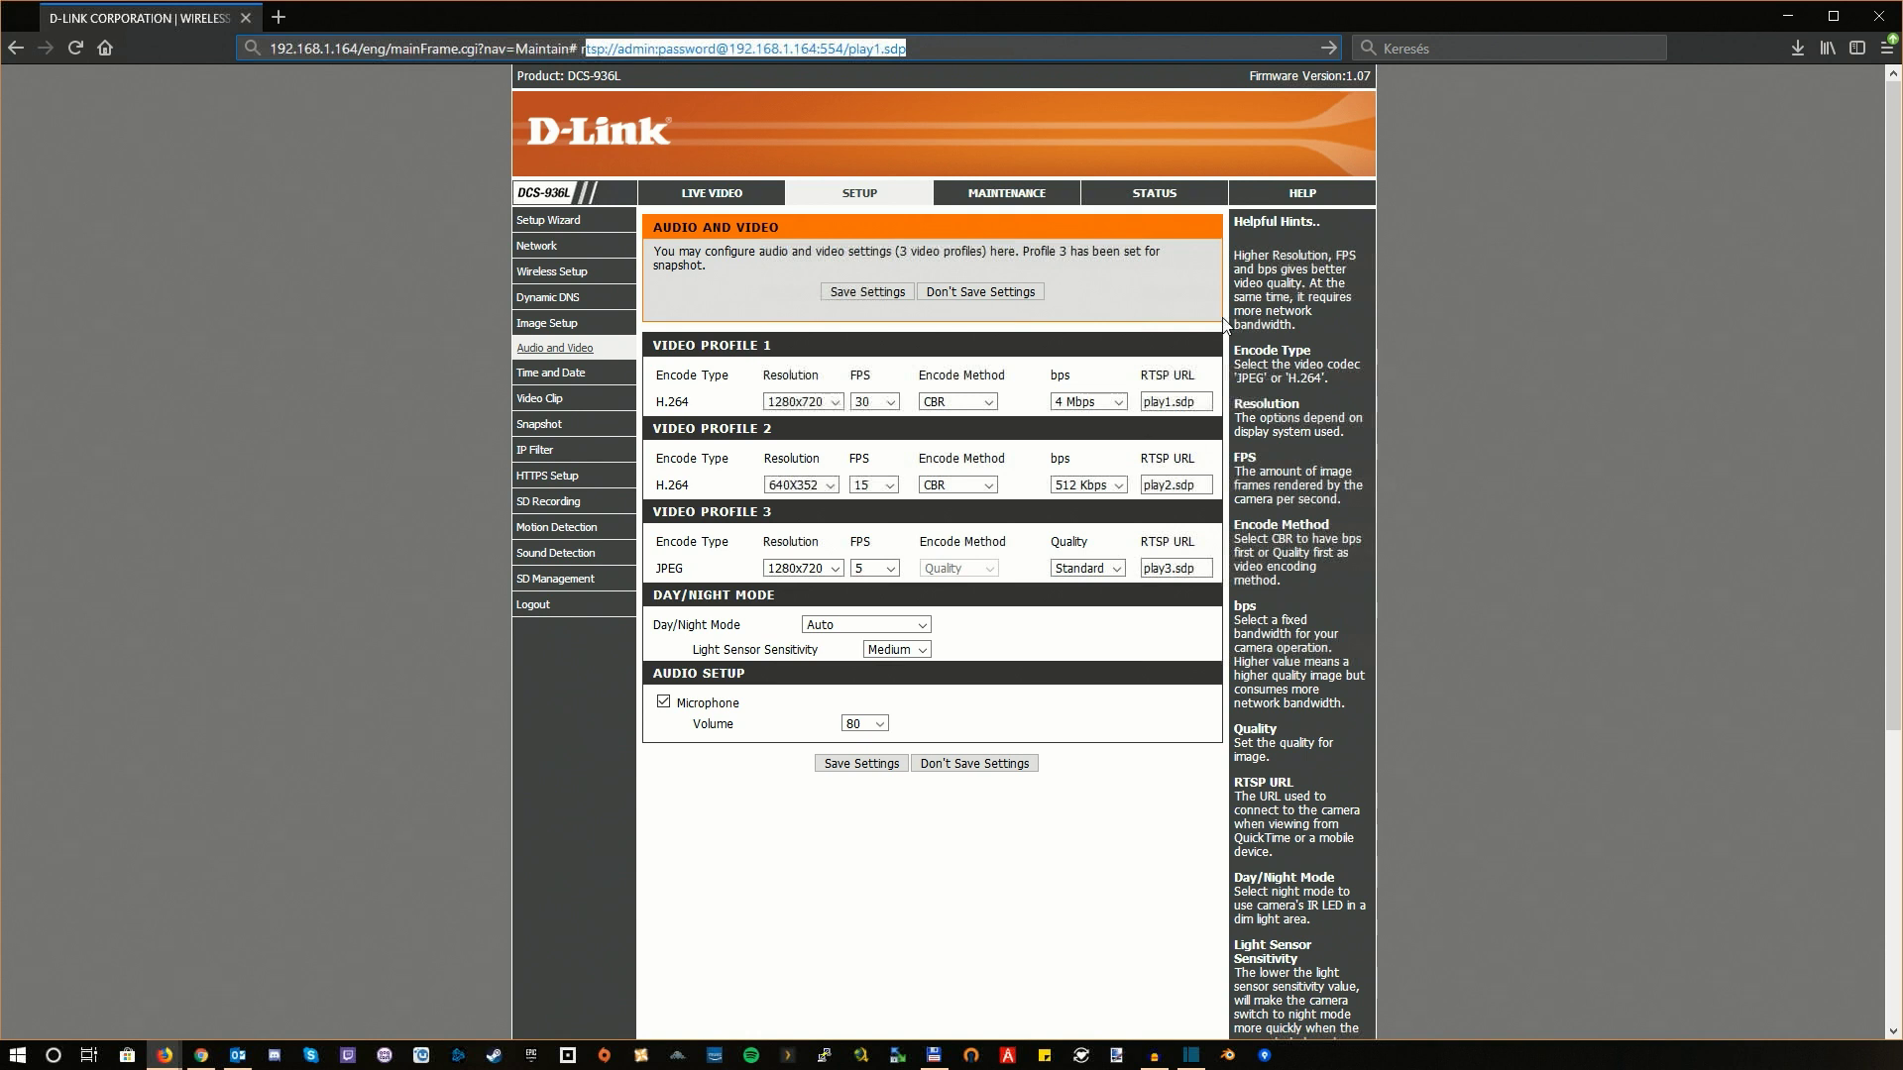
key(shift+Left)
Step: Launch VLC and play the copied play1.sdp RTSP URL as a network stream
click(54, 1054)
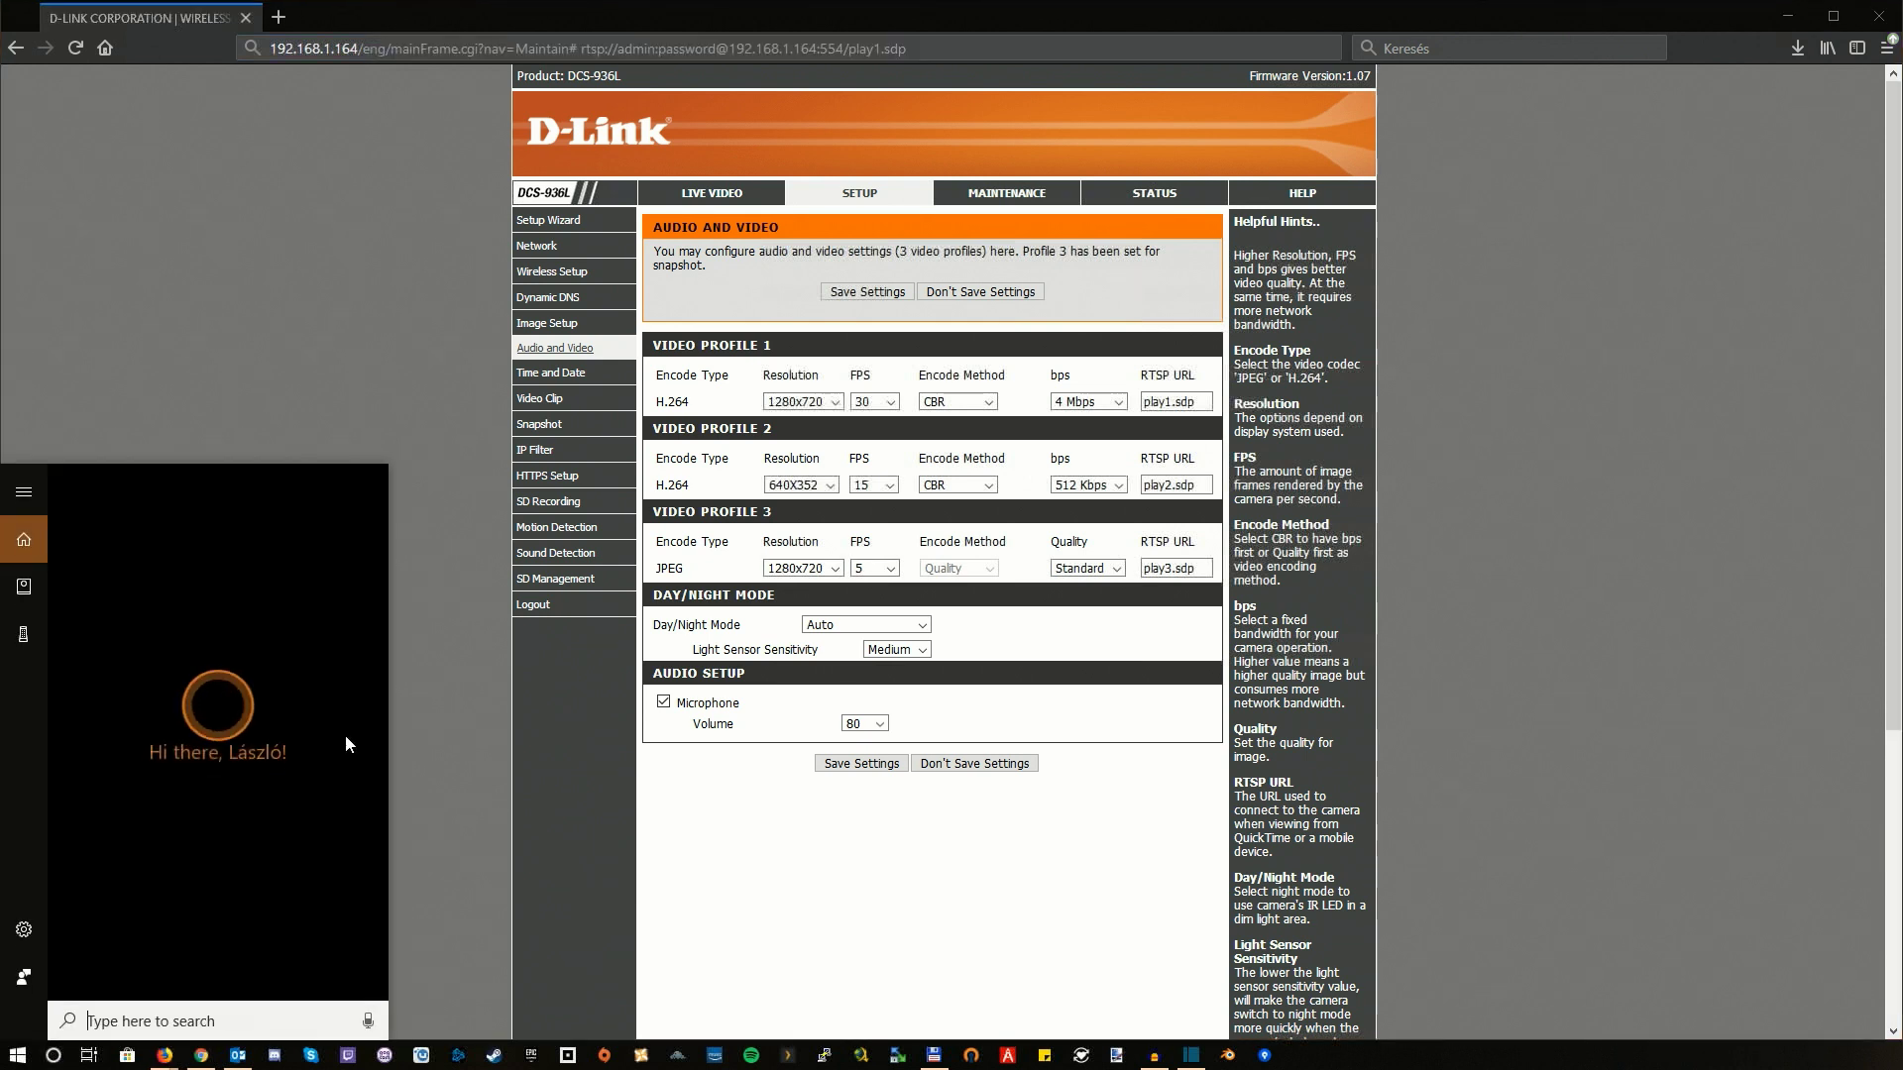
text(vlc)
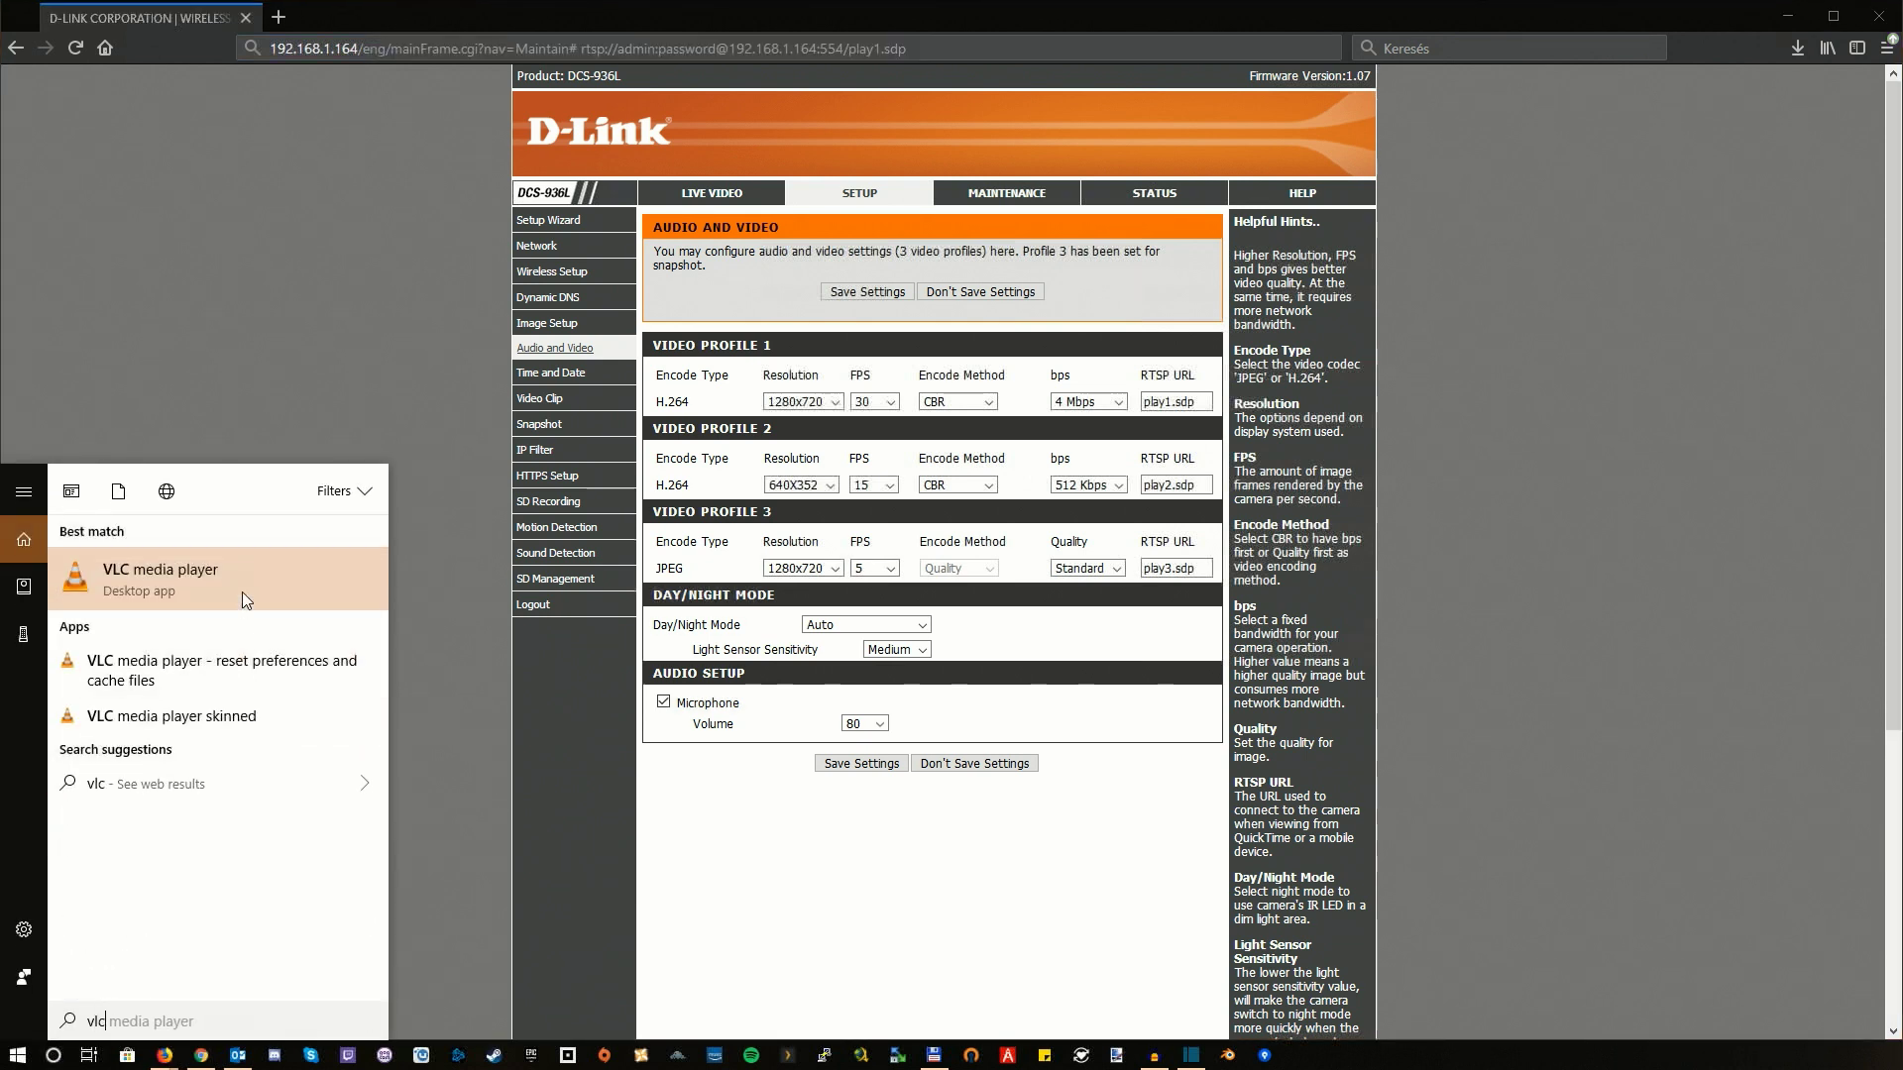
click(242, 591)
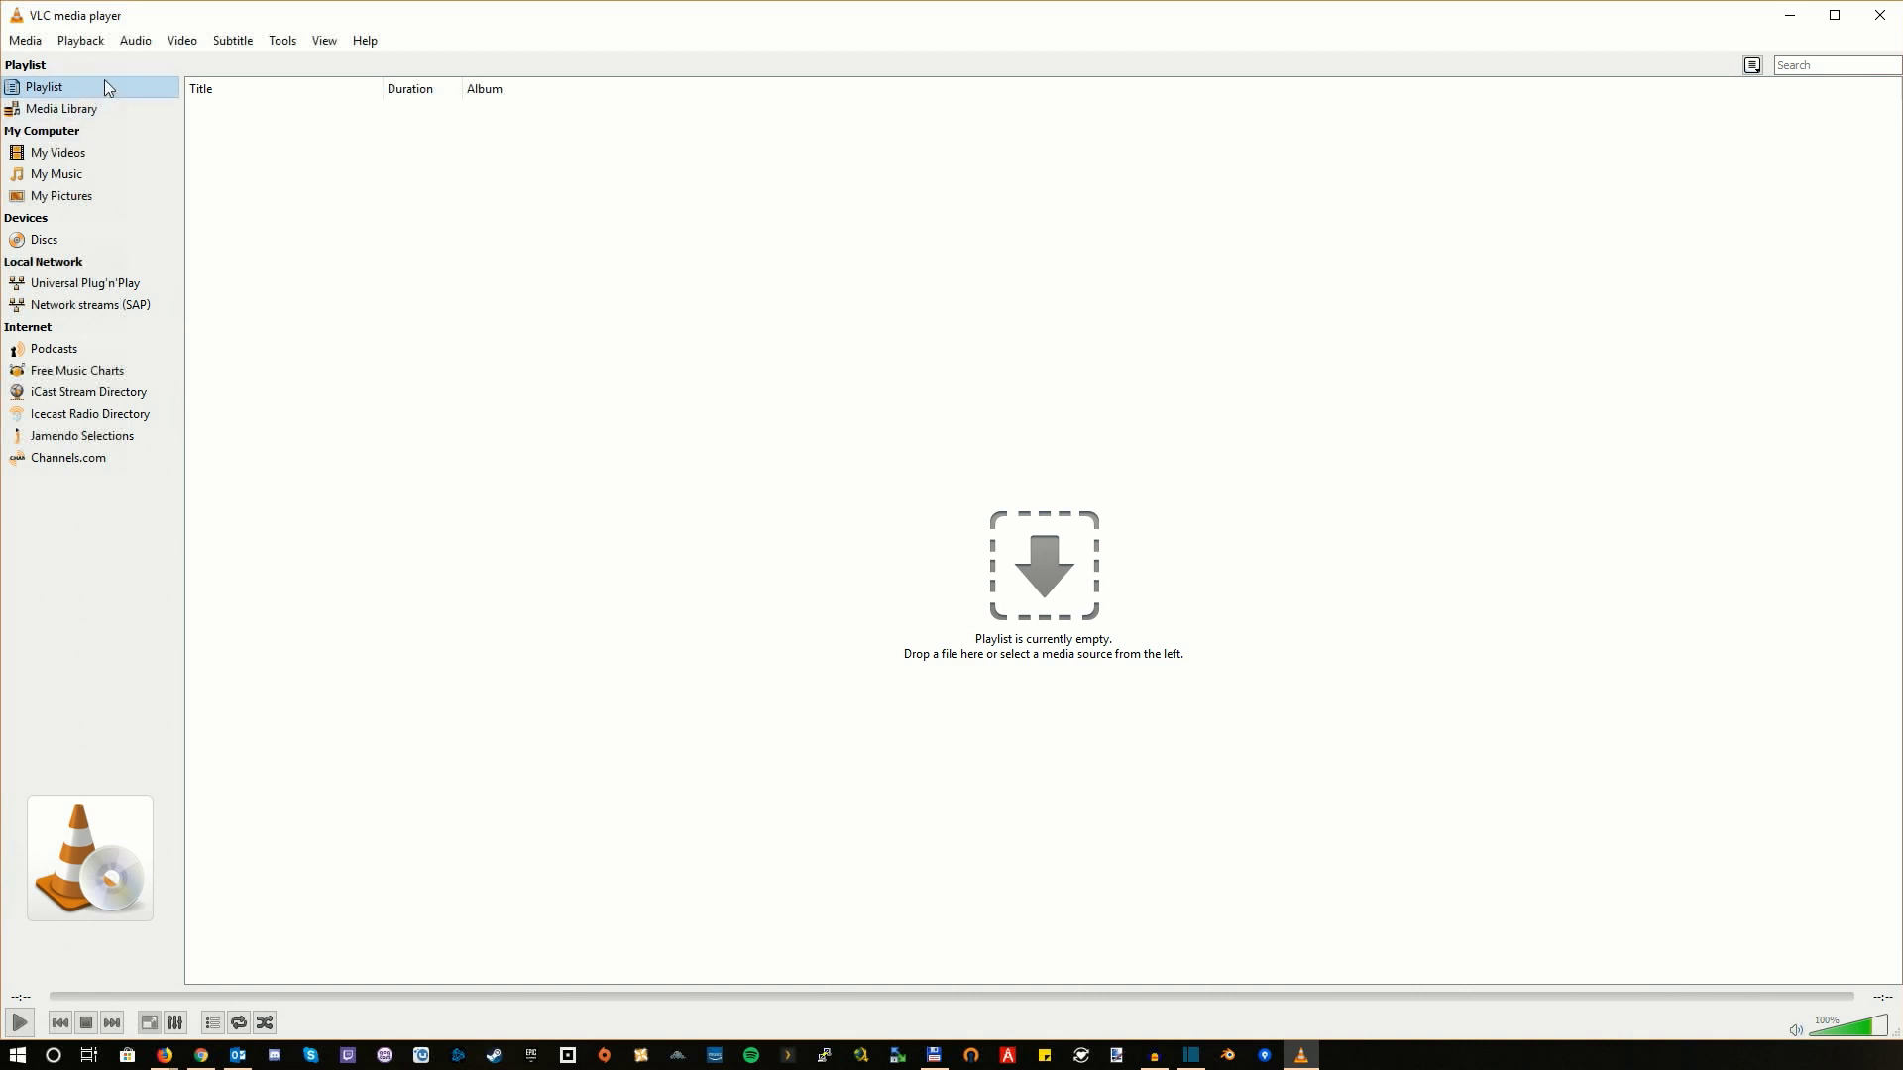
click(42, 44)
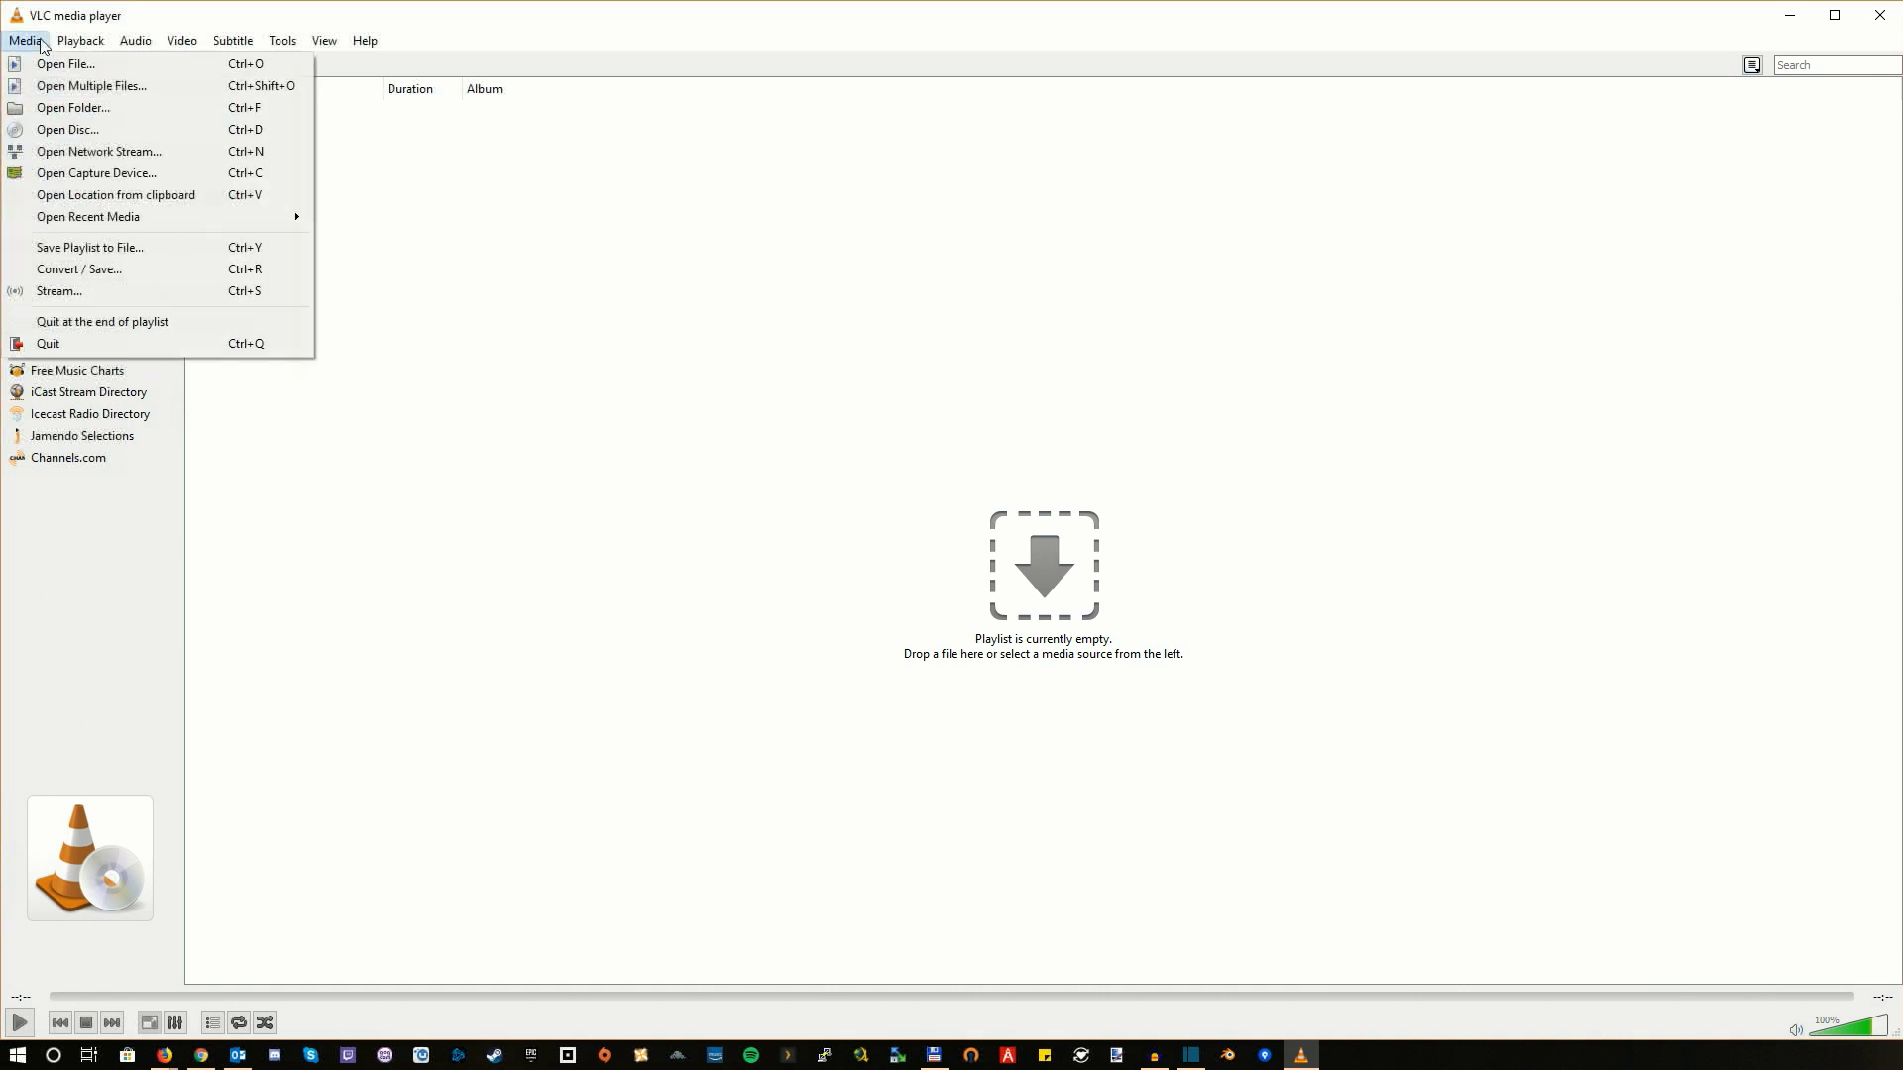
click(113, 156)
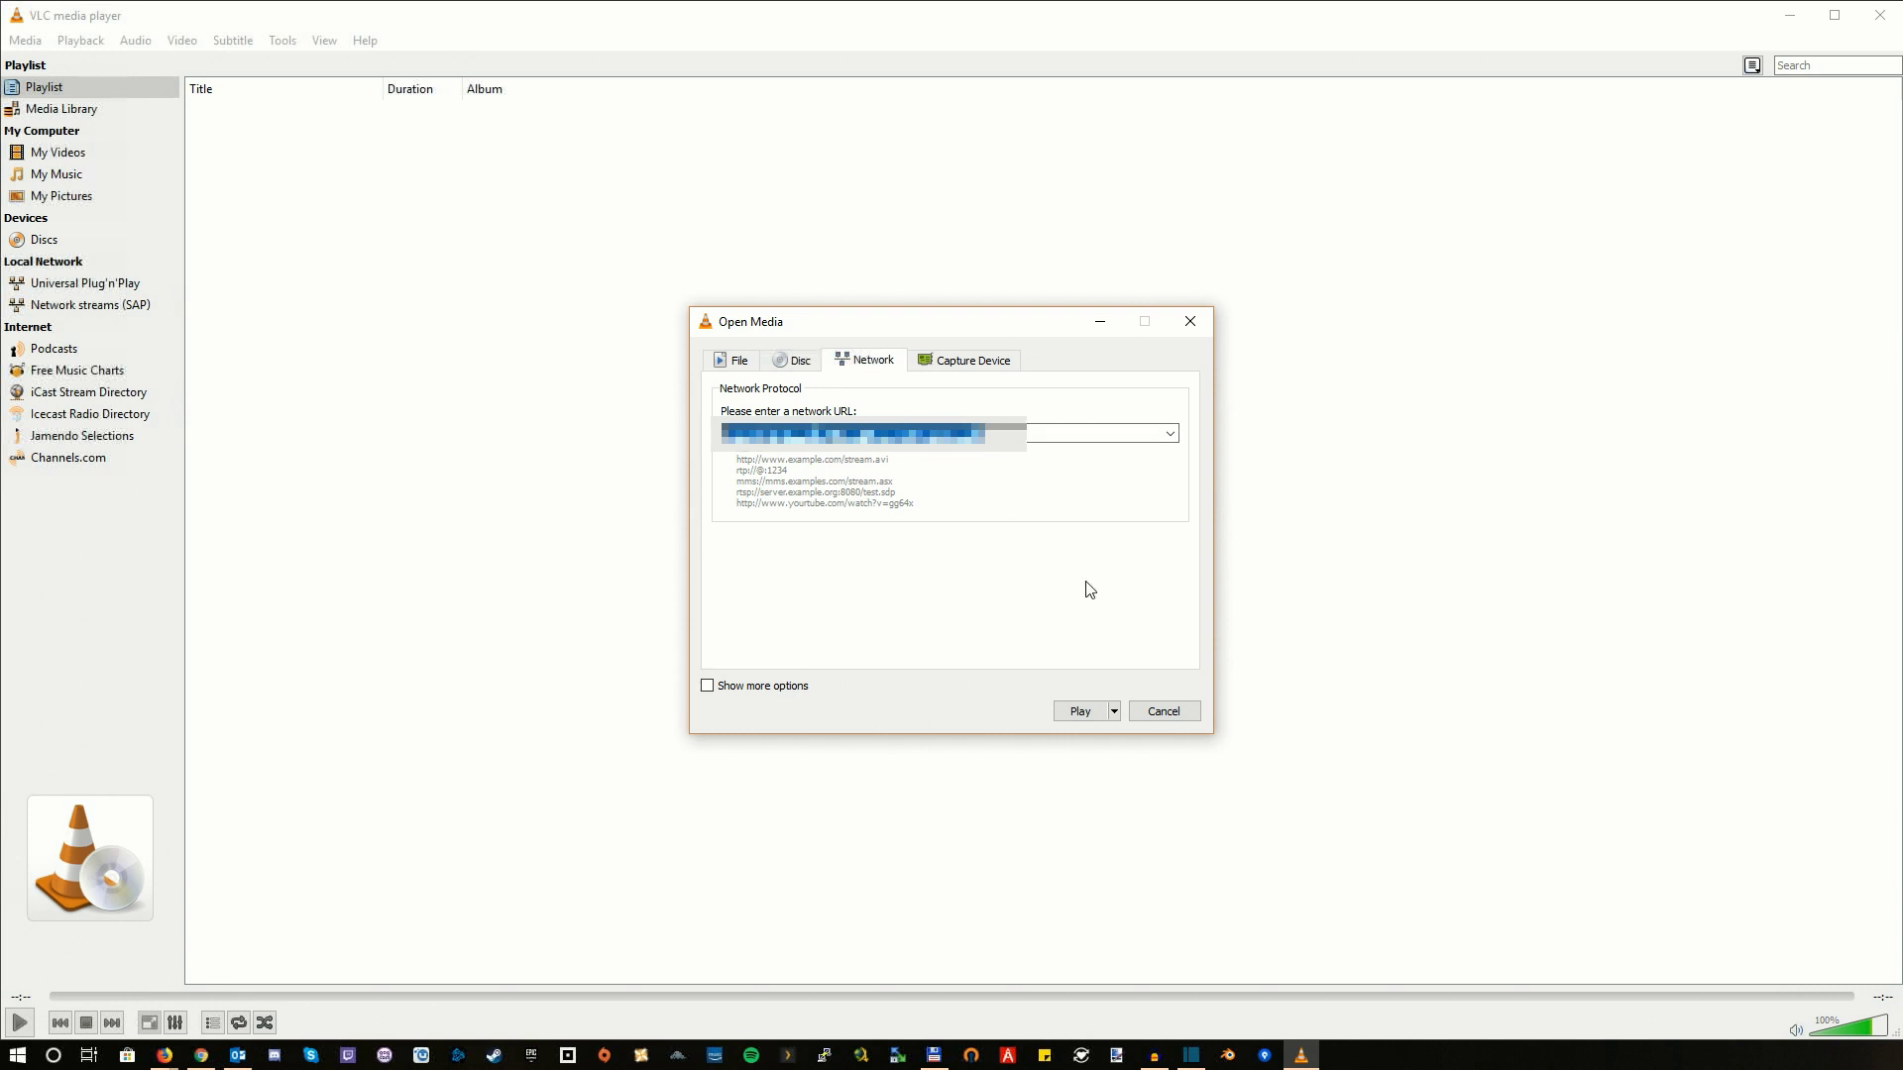
click(1082, 711)
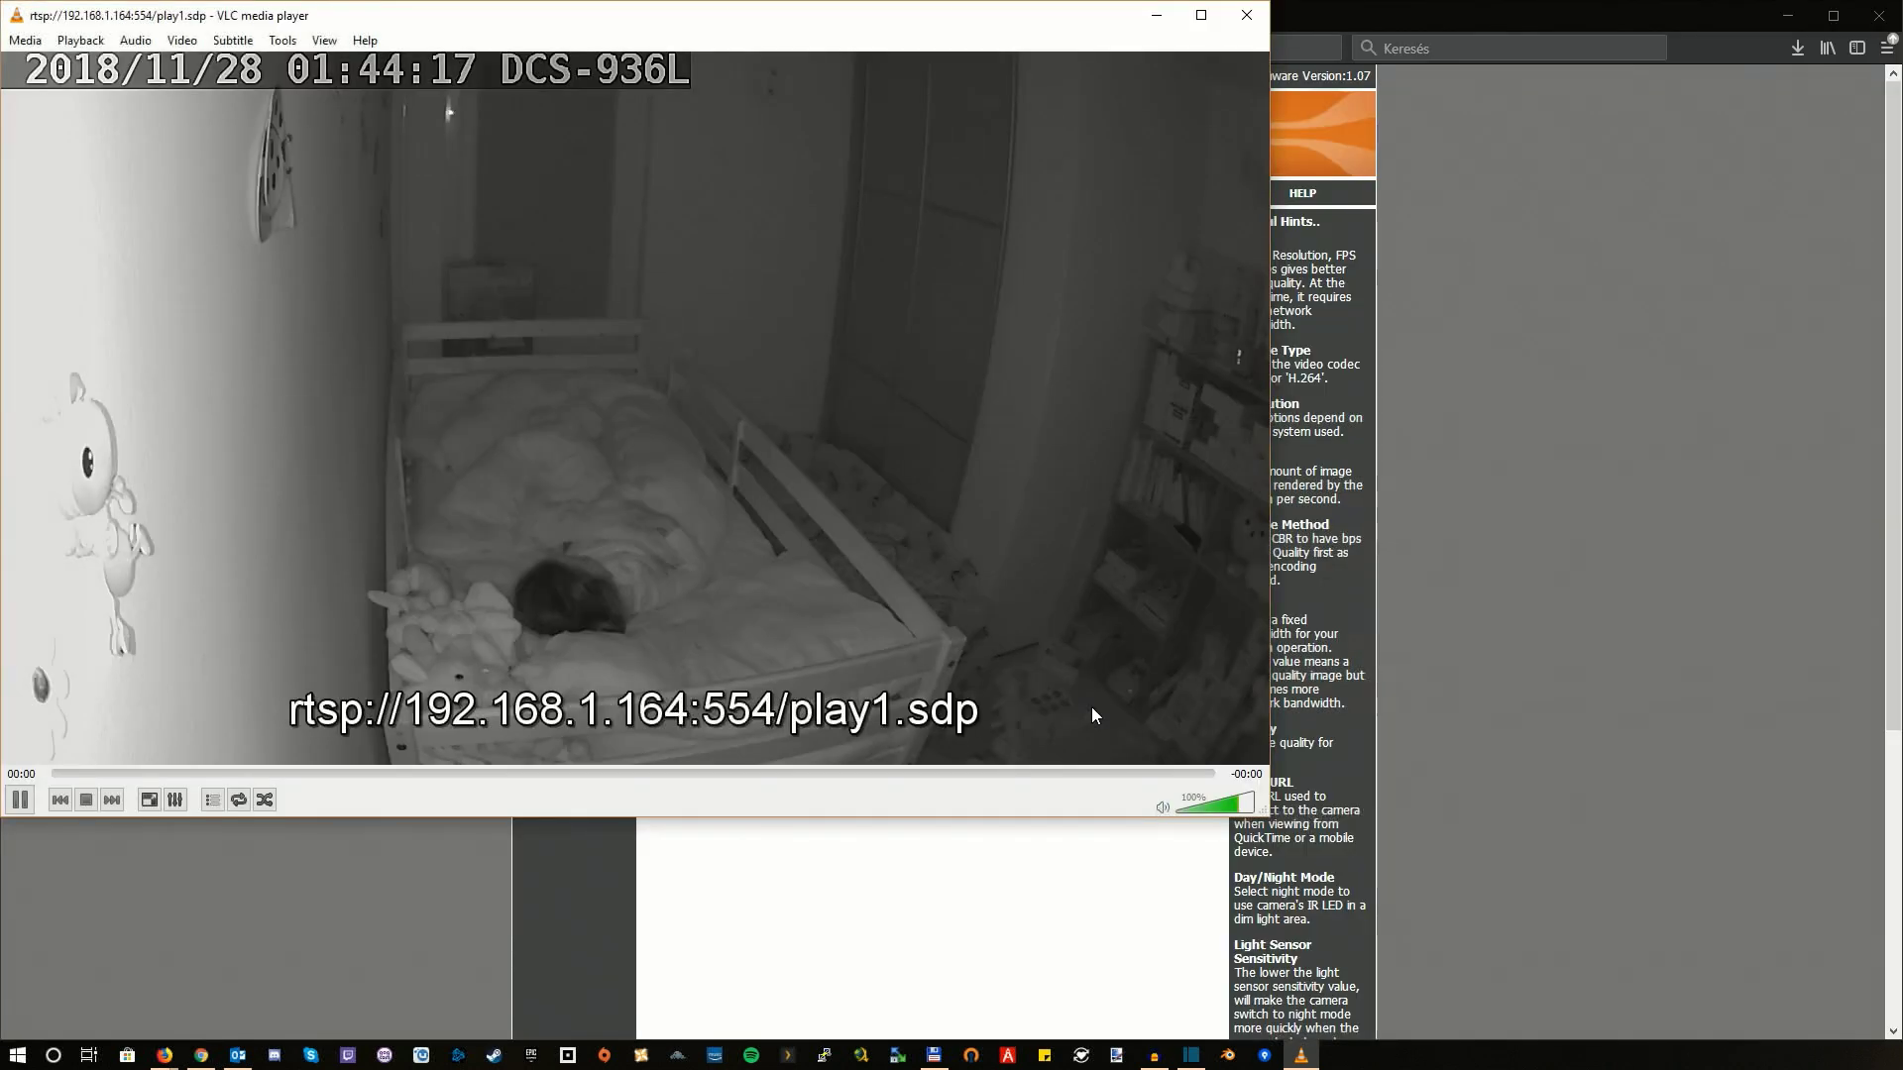
key(alt+Tab)
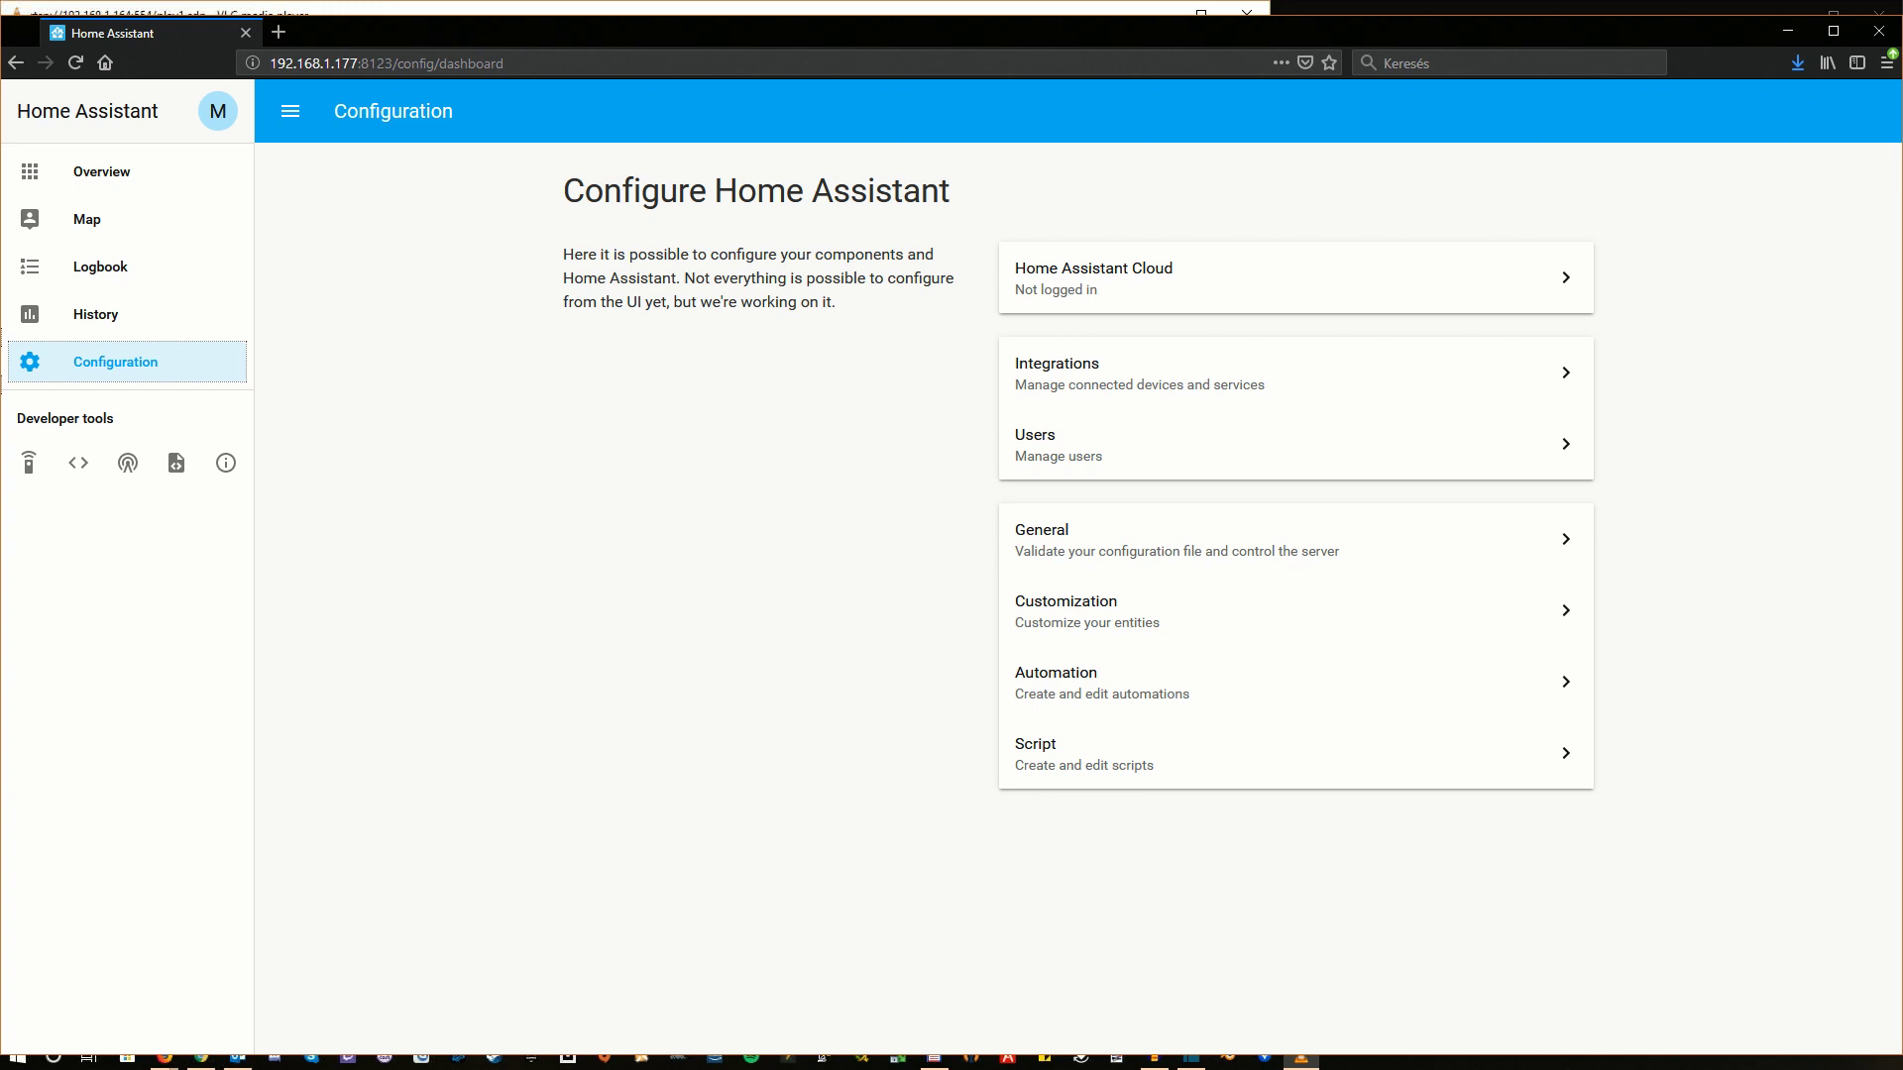
Step: Switch to the terminal showing configuration.yaml with the ffmpeg camera named cam
key(alt+Tab)
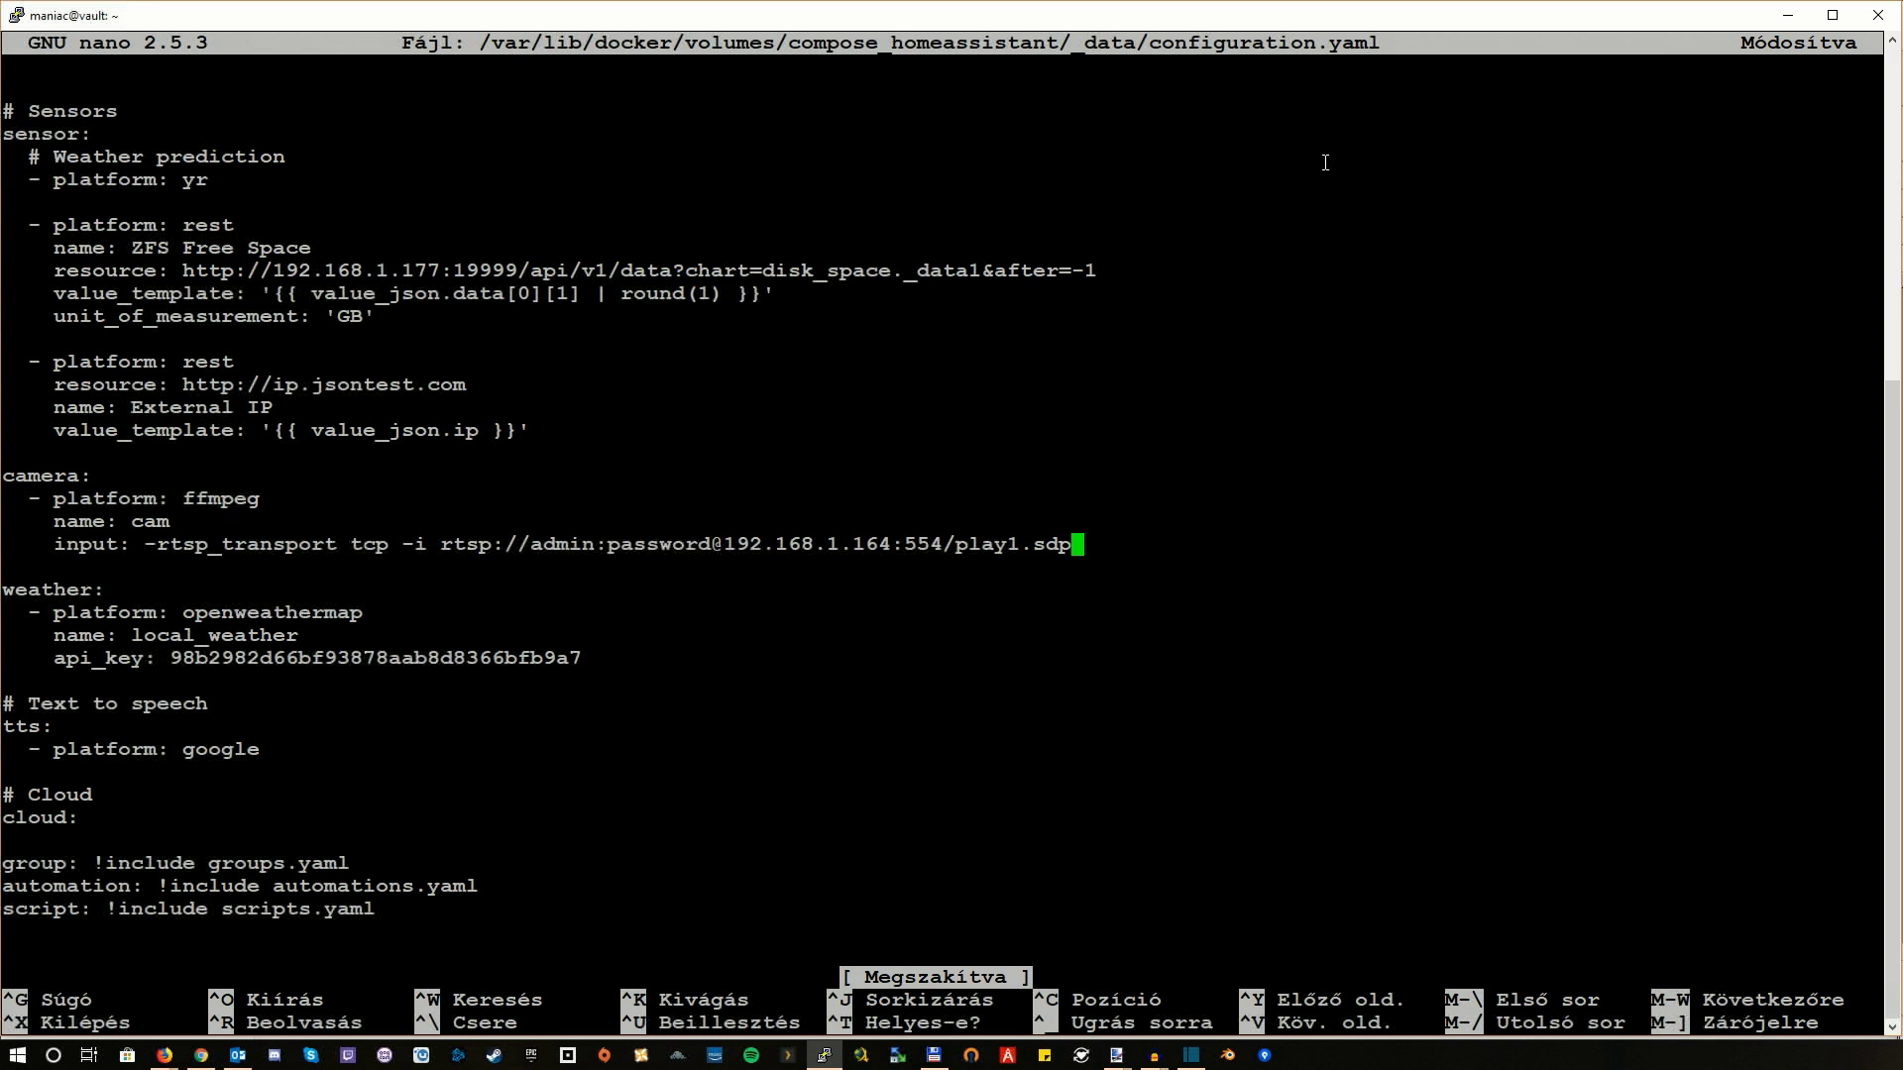
key(Up)
key(Up)
key(Up)
key(Left)
key(Down)
key(Right)
key(Right)
key(Right)
key(Right)
key(Right)
key(Right)
key(Right)
key(Right)
key(Right)
key(Right)
key(Right)
key(Down)
key(Left)
key(Left)
key(Down)
key(Right)
key(Right)
key(Right)
key(Right)
key(Right)
key(Right)
key(Right)
key(Right)
key(Right)
key(Right)
key(Right)
key(Right)
key(Right)
key(Right)
key(Right)
key(Right)
key(Right)
key(Right)
key(Right)
key(Right)
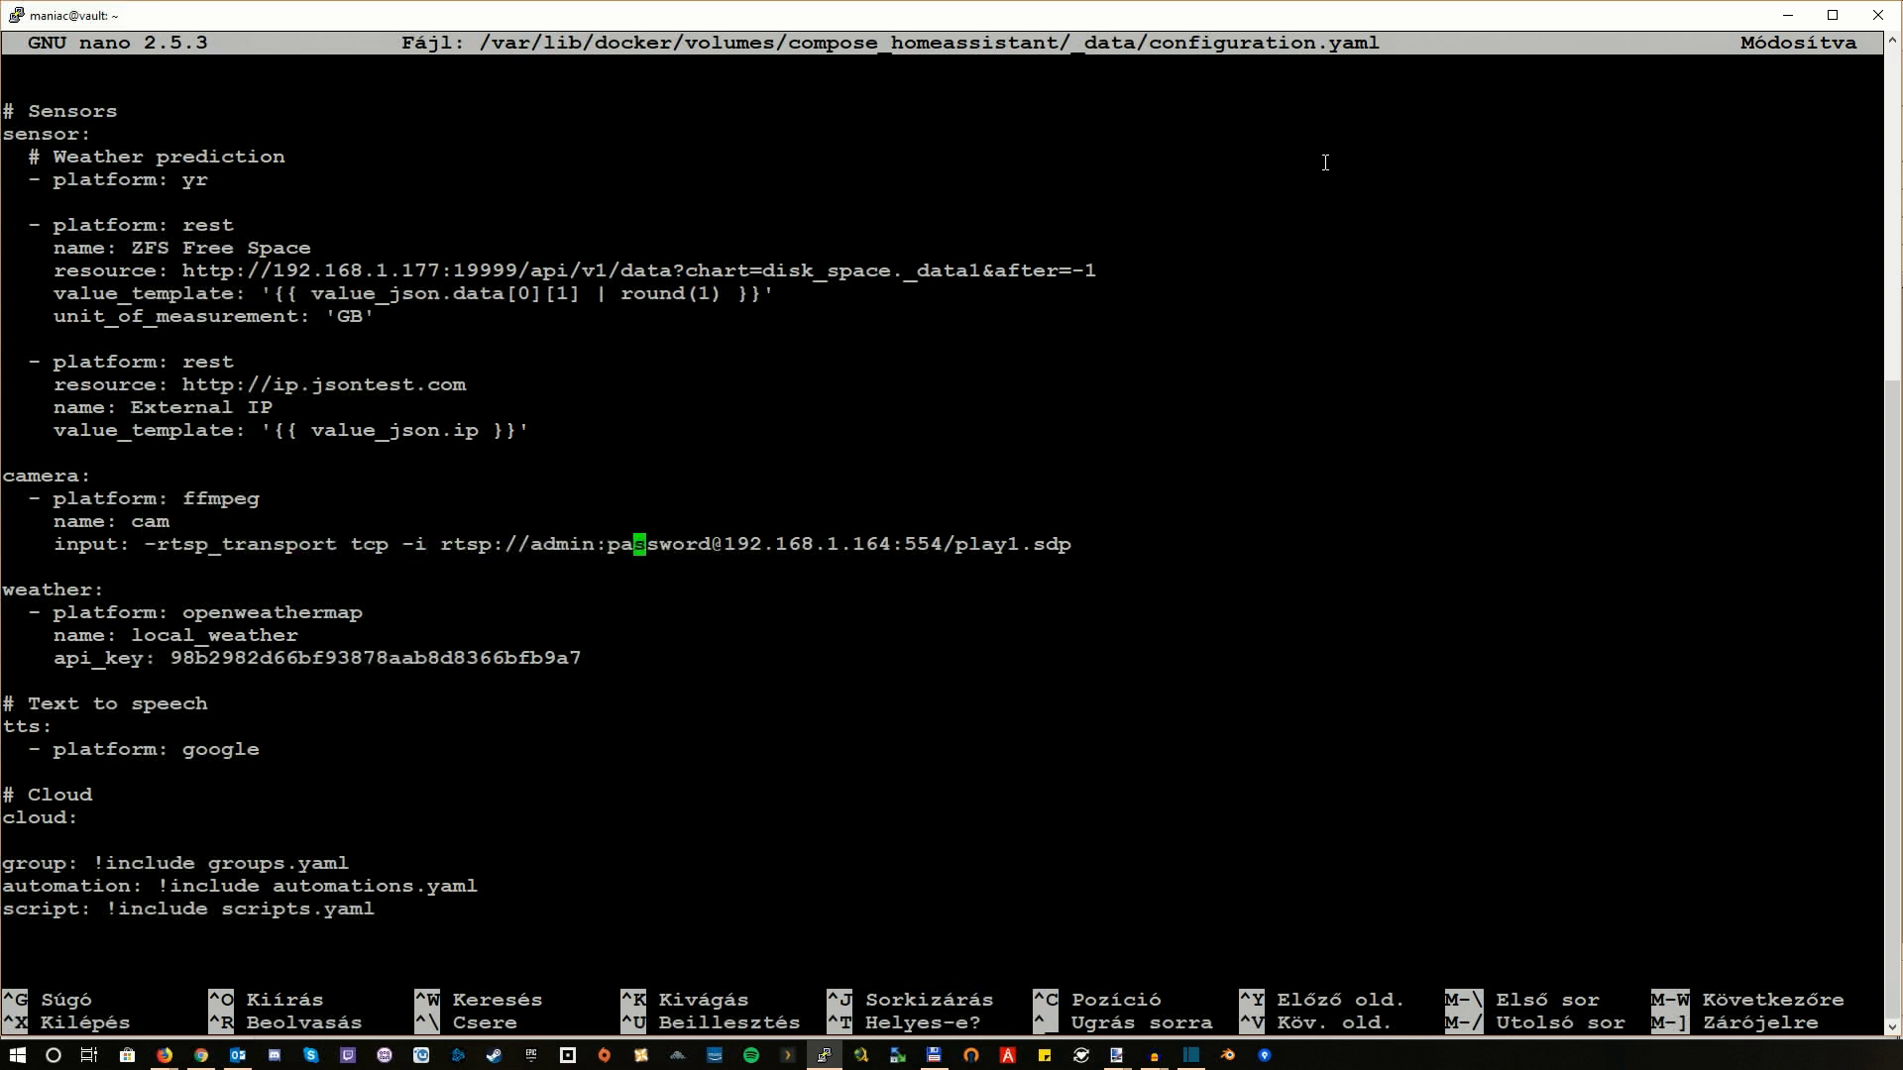
key(Left)
key(Left)
key(Left)
key(Left)
key(Left)
key(Left)
key(Left)
key(Left)
key(Left)
key(Left)
key(Left)
key(Left)
key(Left)
key(Left)
key(Left)
key(Left)
key(Left)
key(Left)
key(Left)
key(Left)
key(Left)
key(Left)
key(Left)
key(Left)
key(Right)
key(Right)
key(Right)
key(Right)
key(Right)
key(Right)
key(Right)
key(Right)
key(Right)
key(Right)
key(Right)
key(Right)
key(Right)
key(Right)
key(Right)
key(Right)
key(Right)
key(Right)
key(Right)
key(Right)
key(Right)
key(Right)
key(Right)
key(Right)
key(Right)
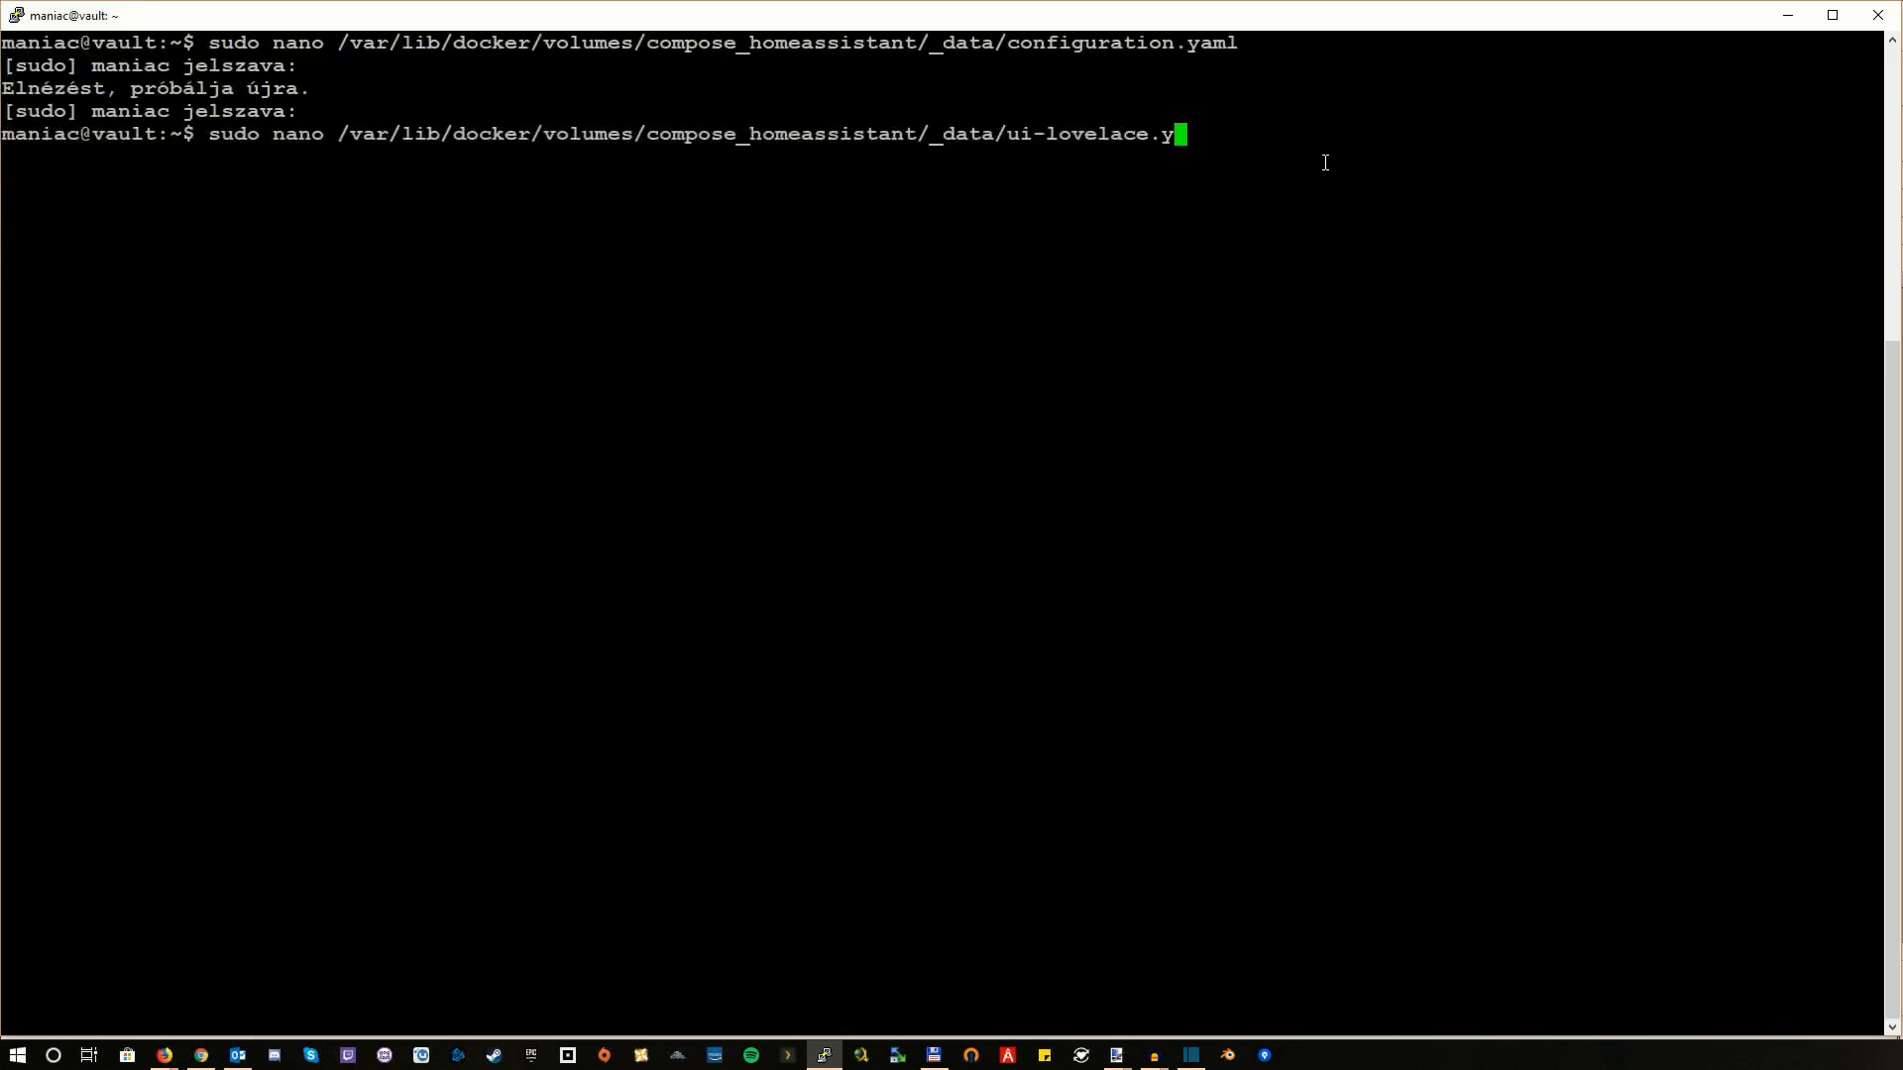
Step: Open ui-lovelace.yaml in nano and step through the picture-glance card's camera.cam lines
text(aml)
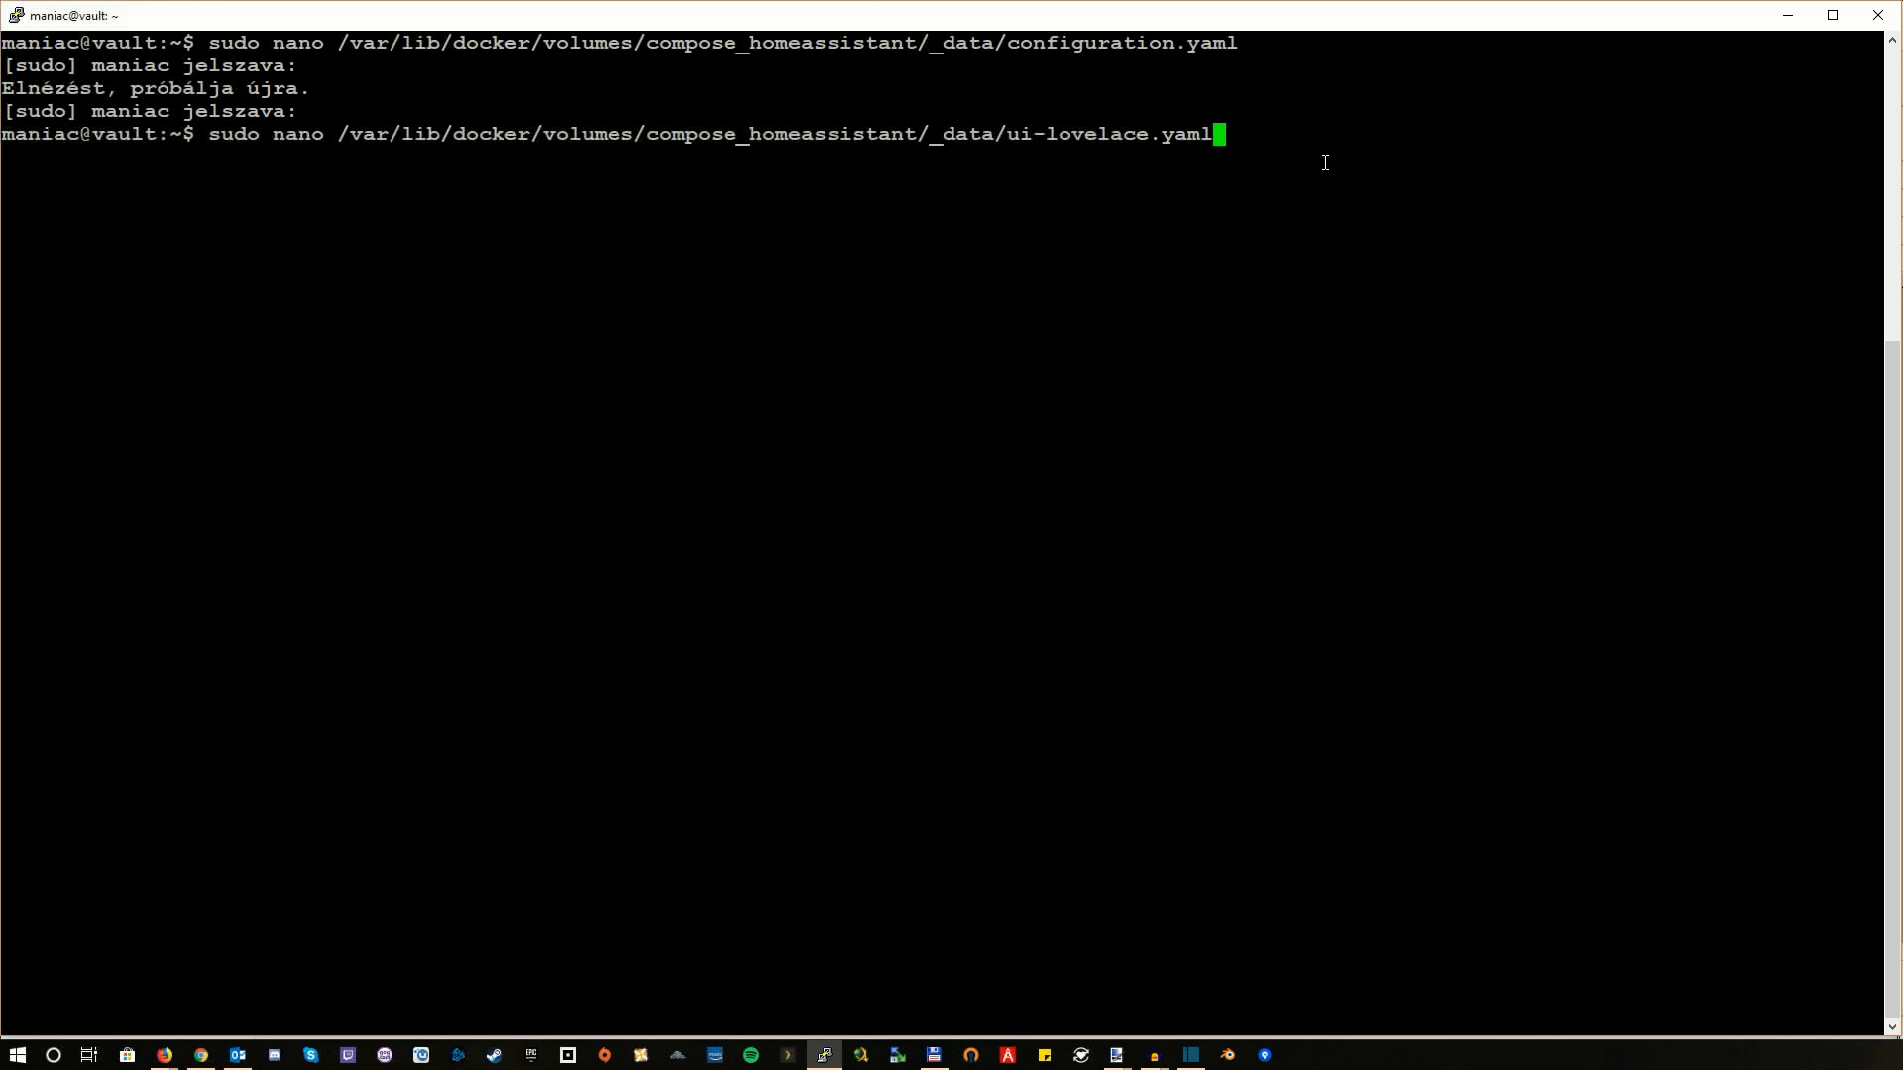
key(Return)
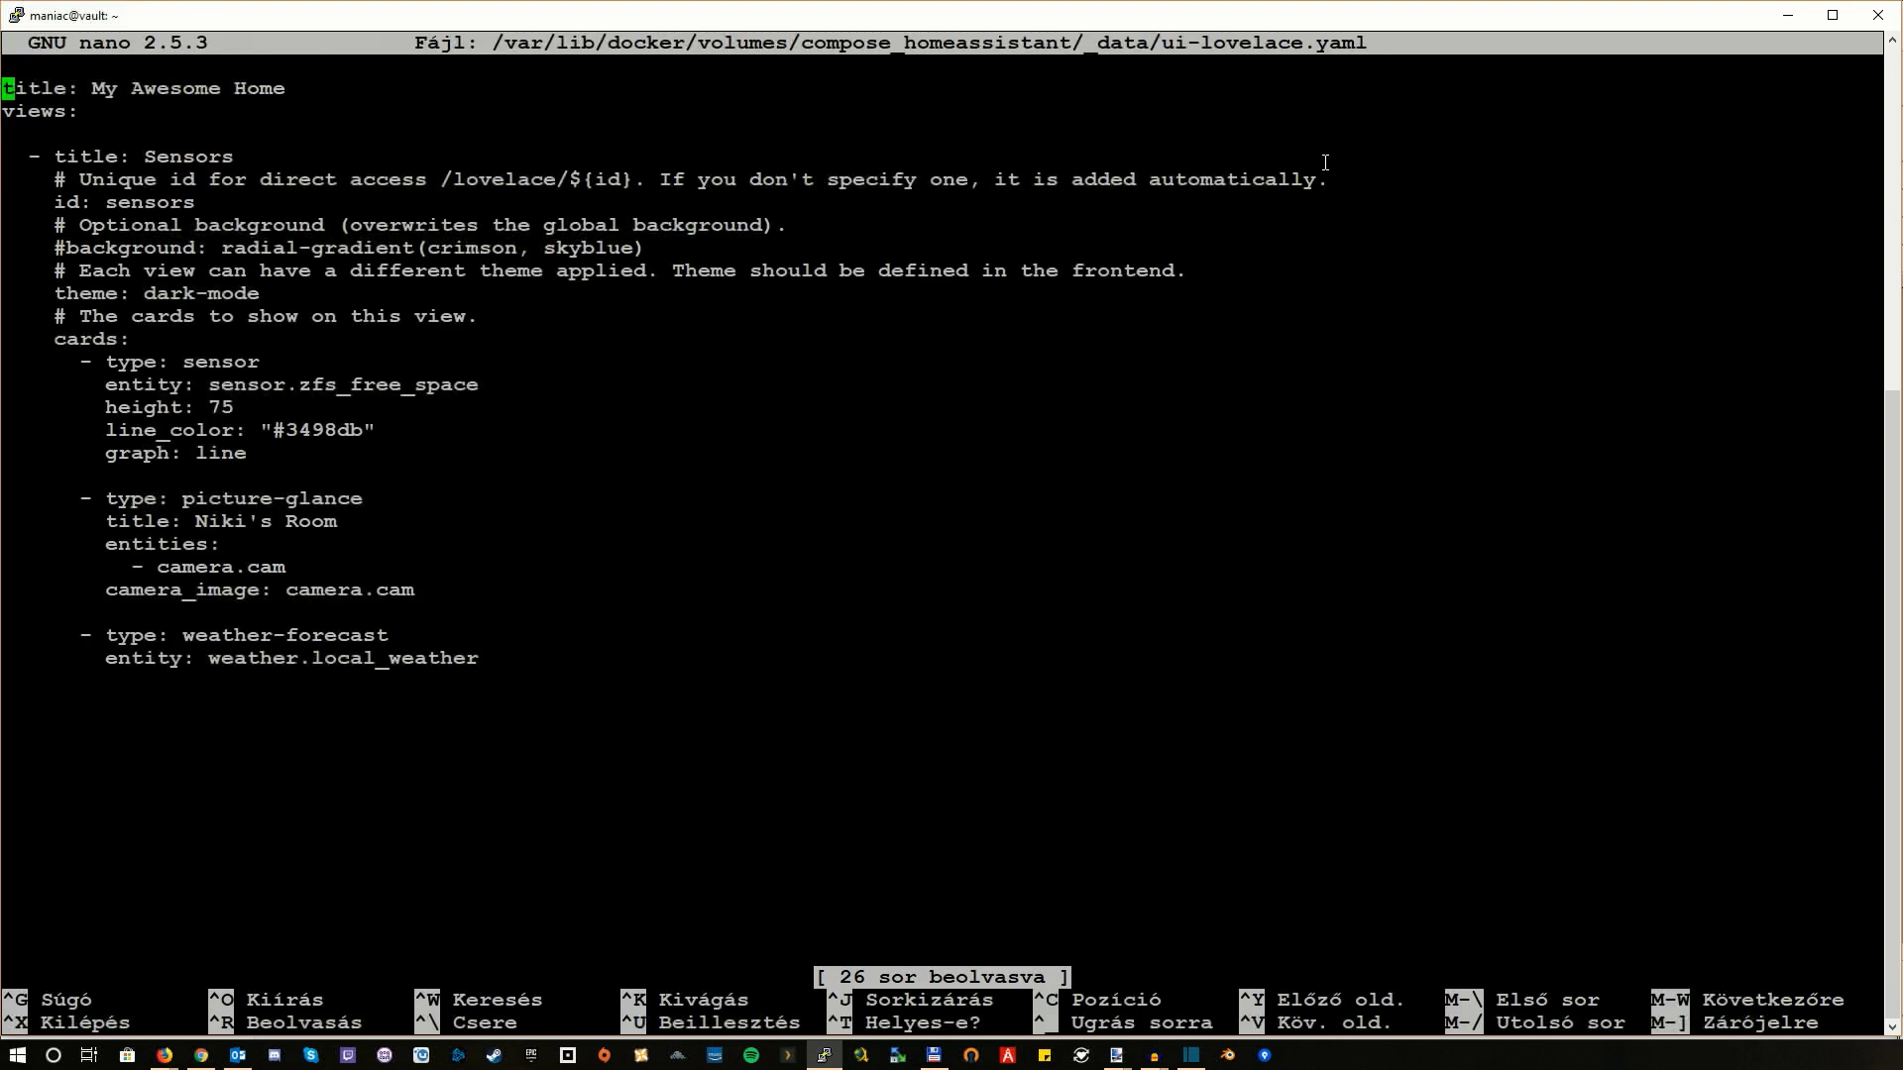
key(Down)
key(Down)
key(Down)
key(Down)
key(Down)
key(Down)
key(Down)
key(Down)
key(Down)
key(Down)
key(Down)
key(Down)
key(Down)
key(Down)
key(Down)
key(Down)
key(Down)
key(Down)
key(Down)
key(Down)
key(Up)
key(Up)
key(Up)
key(Up)
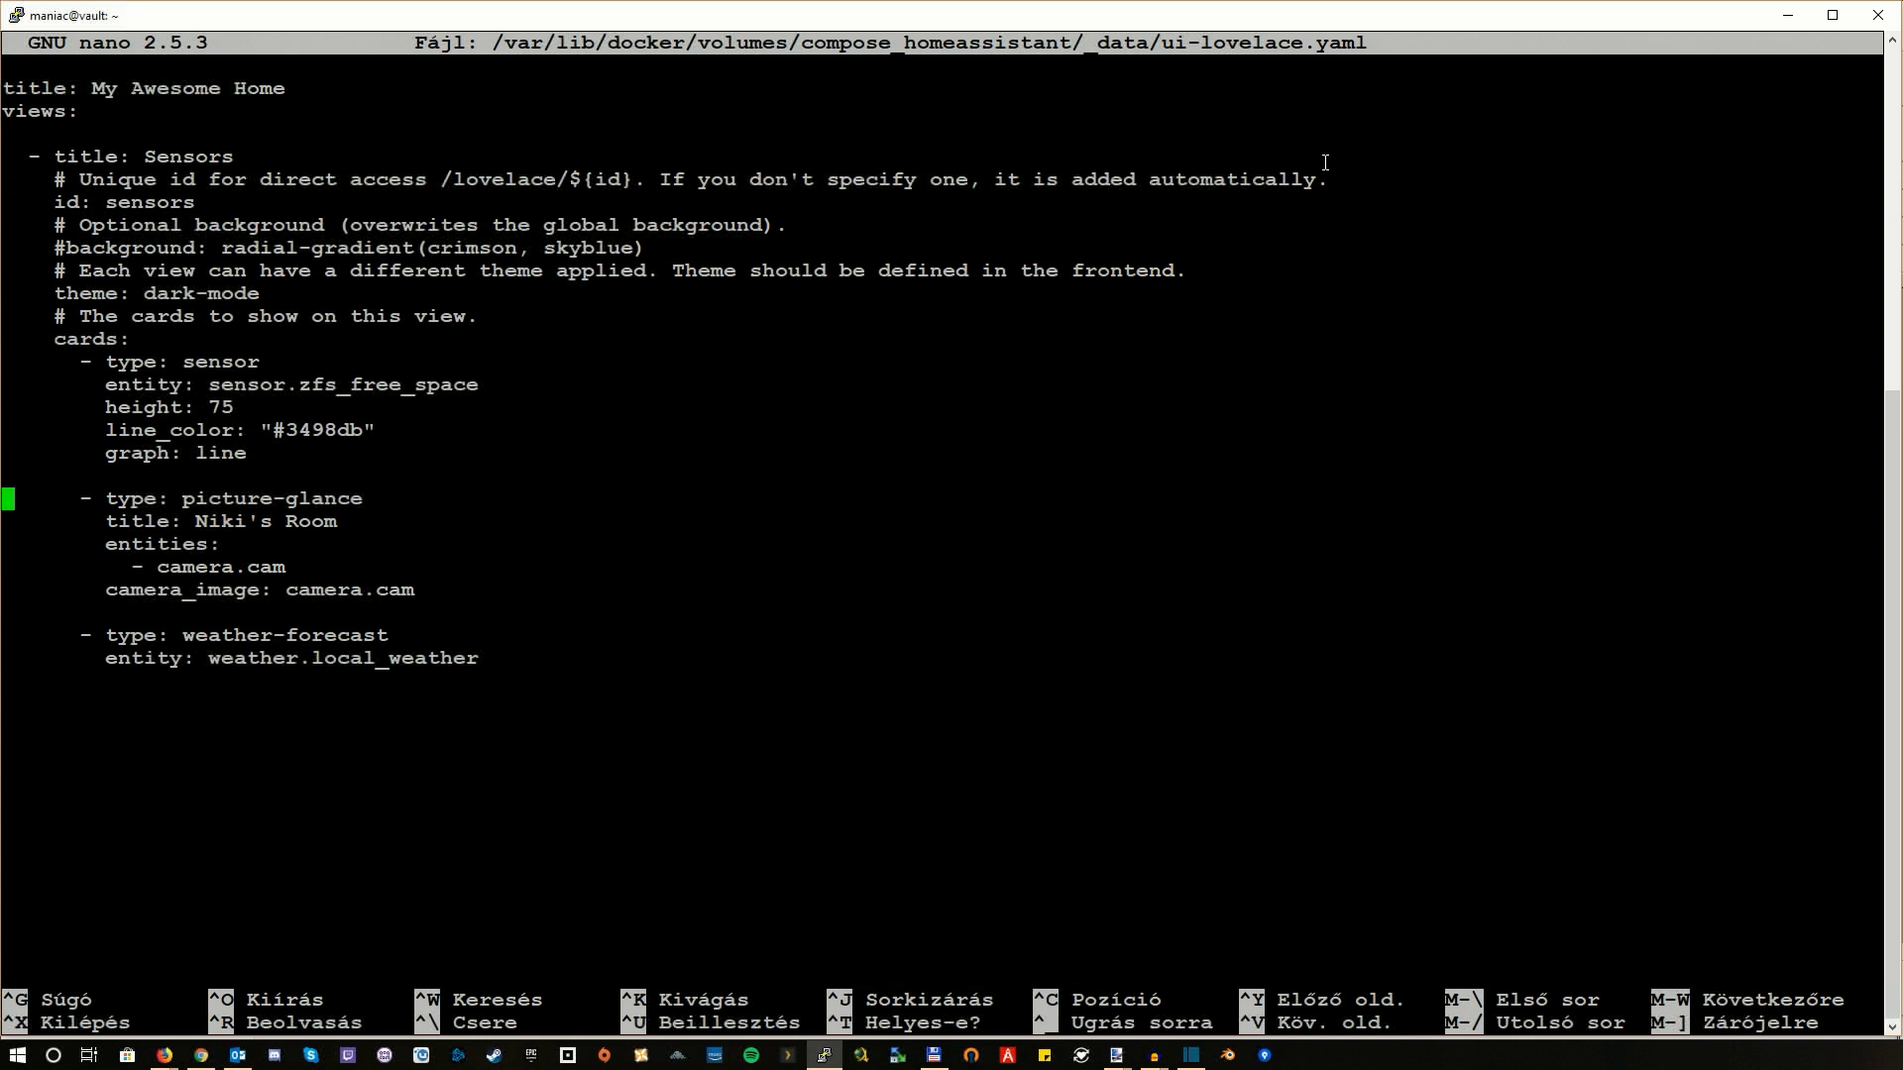
key(Right)
key(Right)
key(Right)
key(Right)
key(Right)
key(Right)
key(Right)
key(Right)
key(Right)
key(Right)
key(Right)
key(Right)
key(Right)
key(Right)
key(Right)
key(Right)
key(Right)
key(Right)
key(Right)
key(Right)
key(Right)
key(Right)
key(Right)
key(Right)
key(Right)
key(Right)
key(Right)
key(Right)
key(Down)
key(Down)
key(Down)
key(Left)
key(Left)
key(Left)
key(Left)
key(Left)
key(Left)
key(Left)
key(Left)
key(Left)
key(Left)
key(Up)
key(Down)
key(Down)
key(Right)
key(Right)
key(Right)
key(Right)
key(Right)
key(Right)
key(Right)
key(Right)
key(Right)
key(Right)
Step: Exit nano and load the My Awesome Home Overview with the live room camera card
key(ctrl+x)
click(164, 1055)
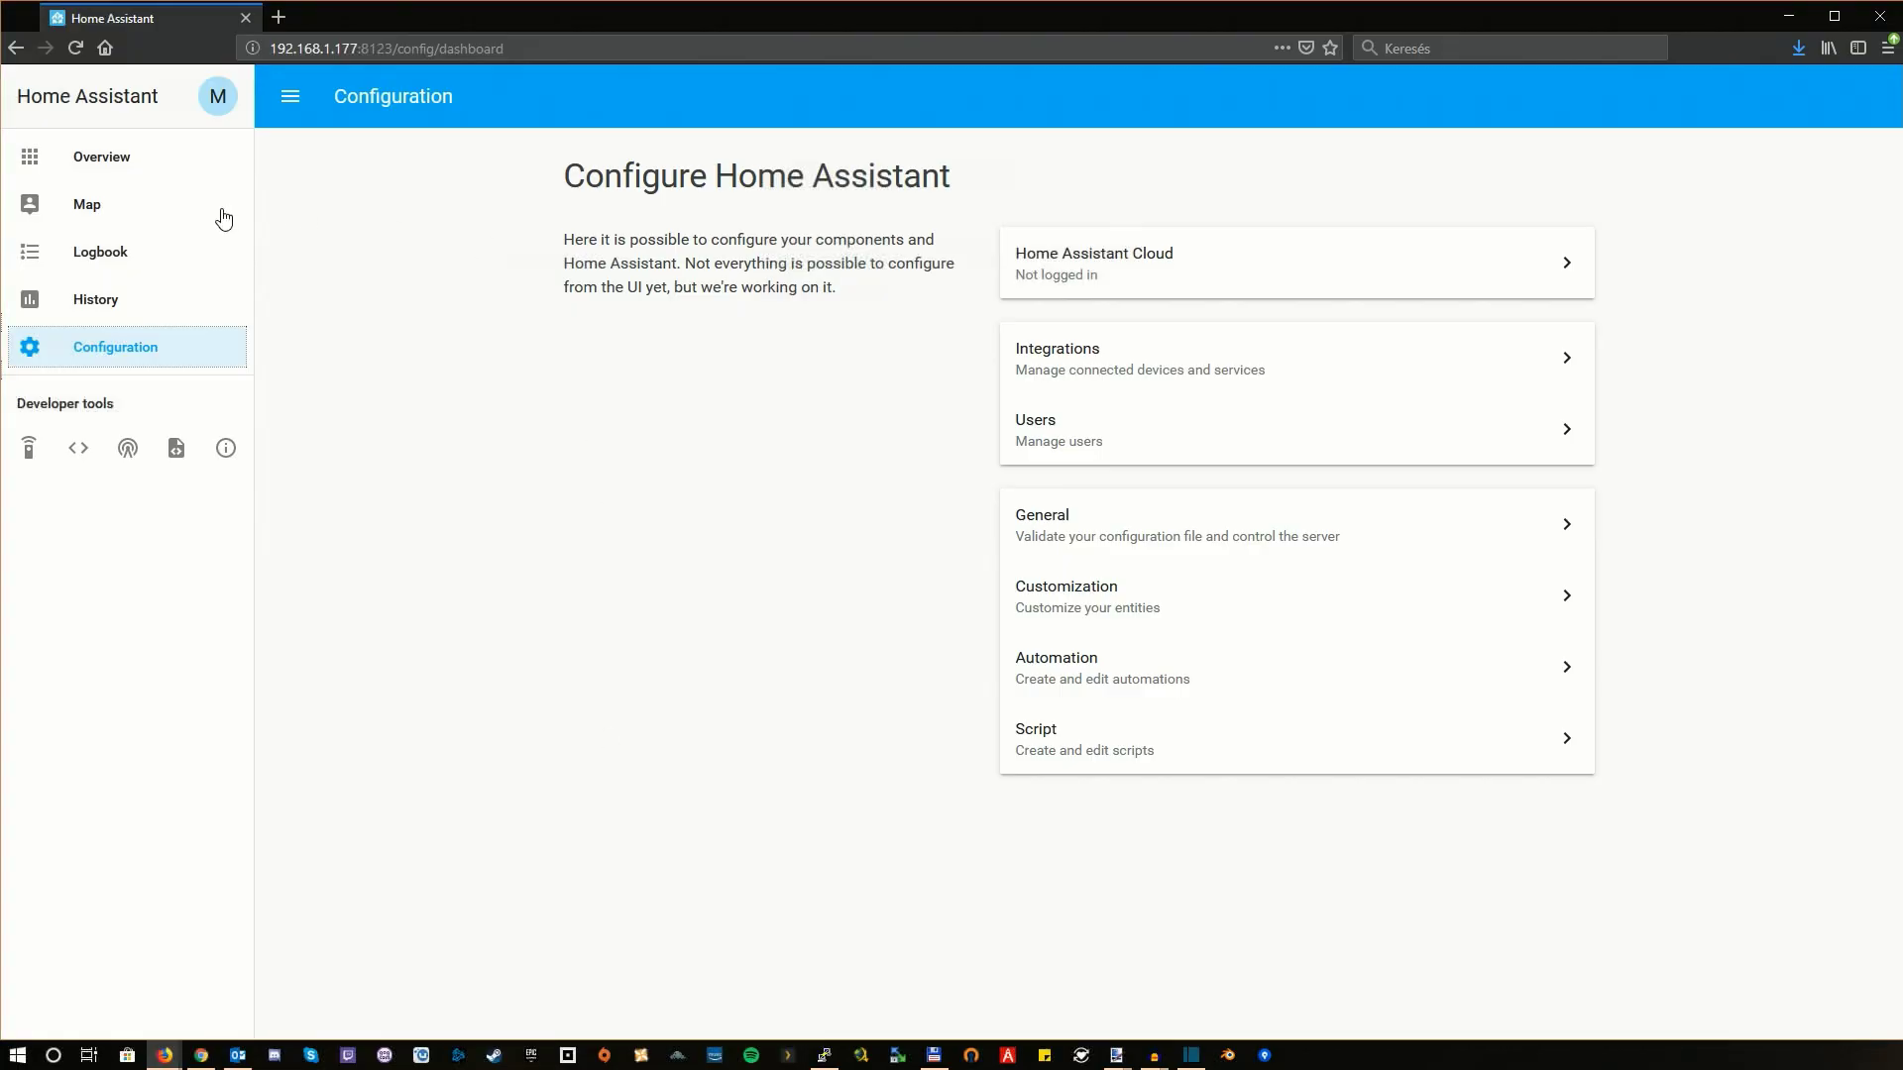
click(126, 161)
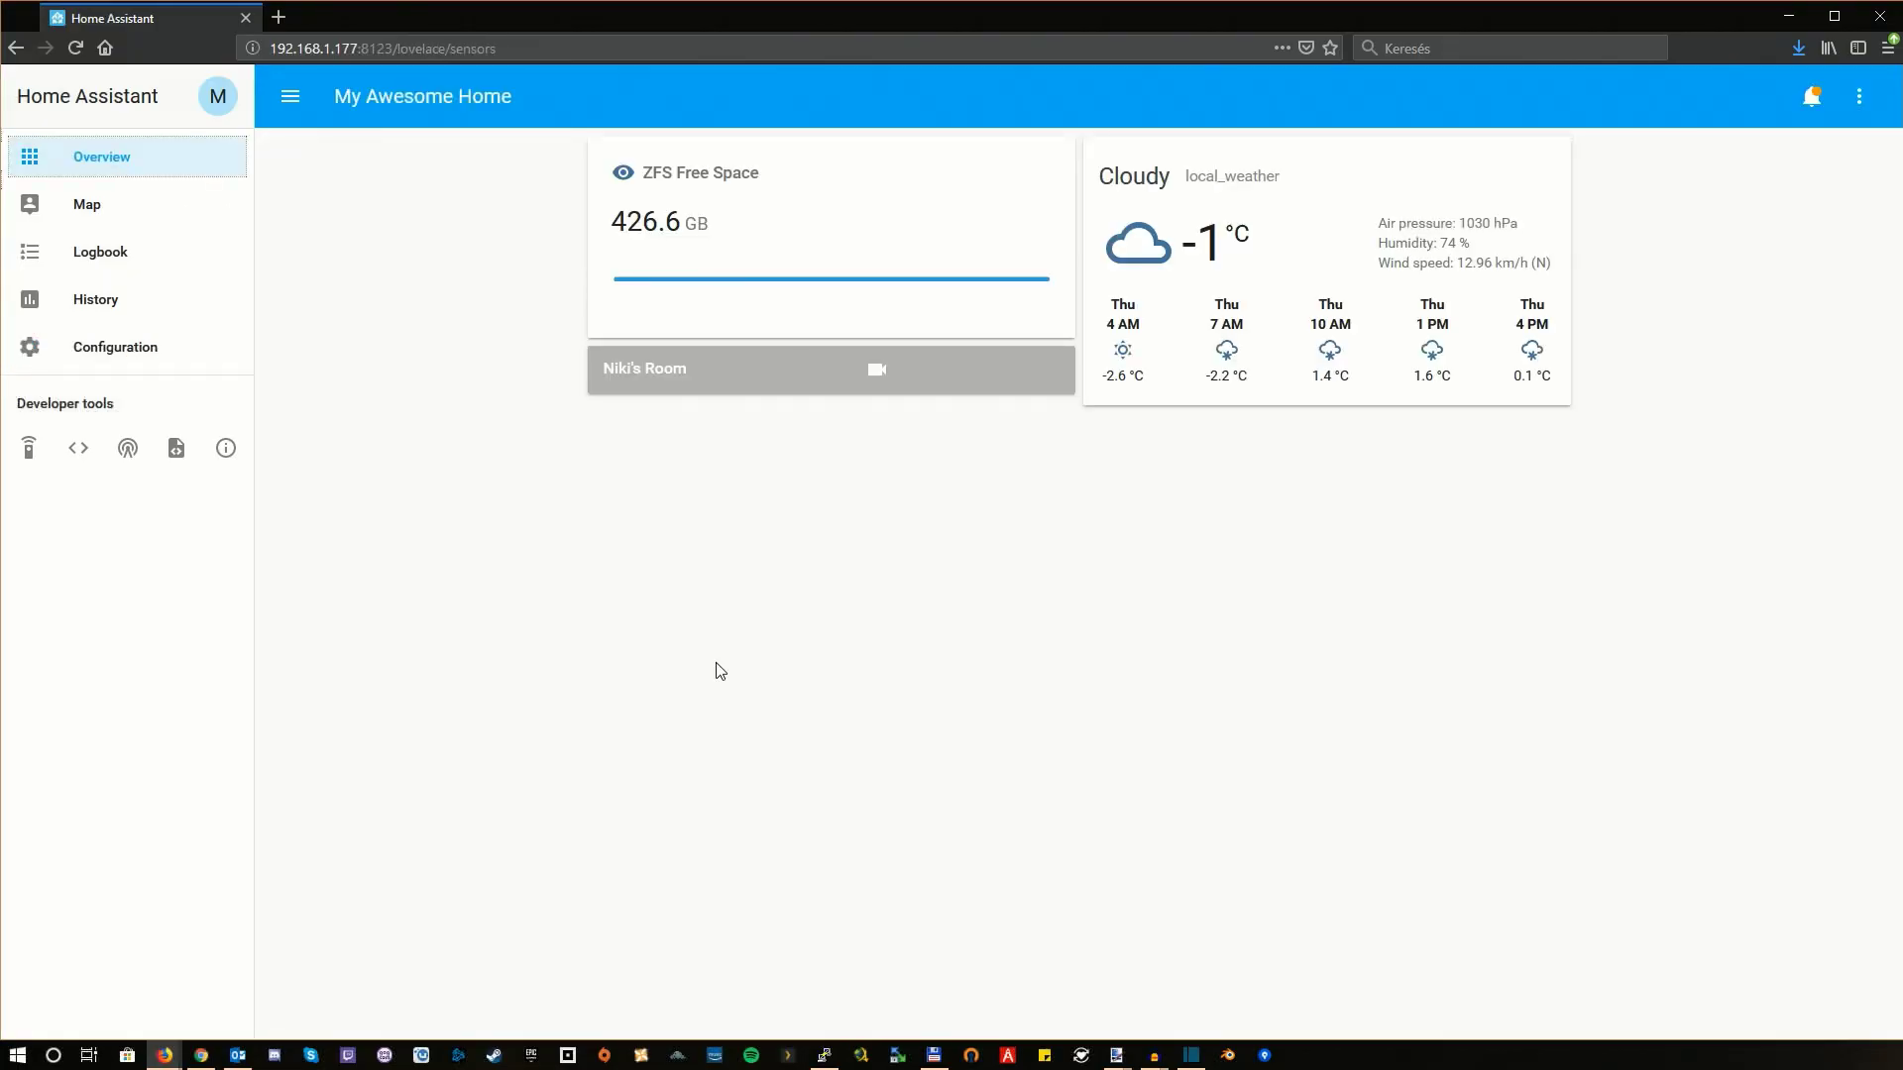